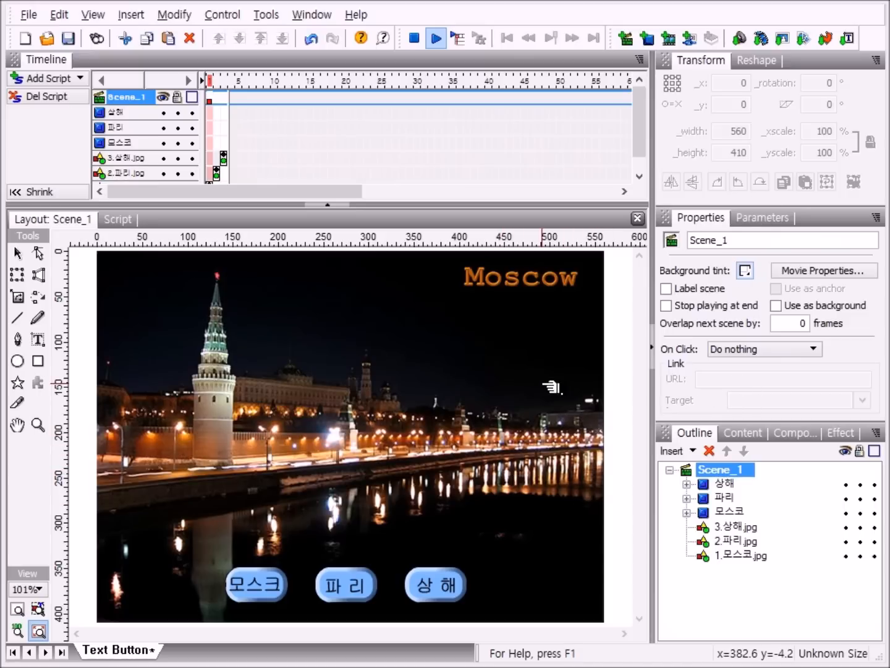
# Step: Test the Moscow, Paris and Shanghai buttons in the playing Text Button movie to see which image each one shows
pyautogui.moveTo(361, 579)
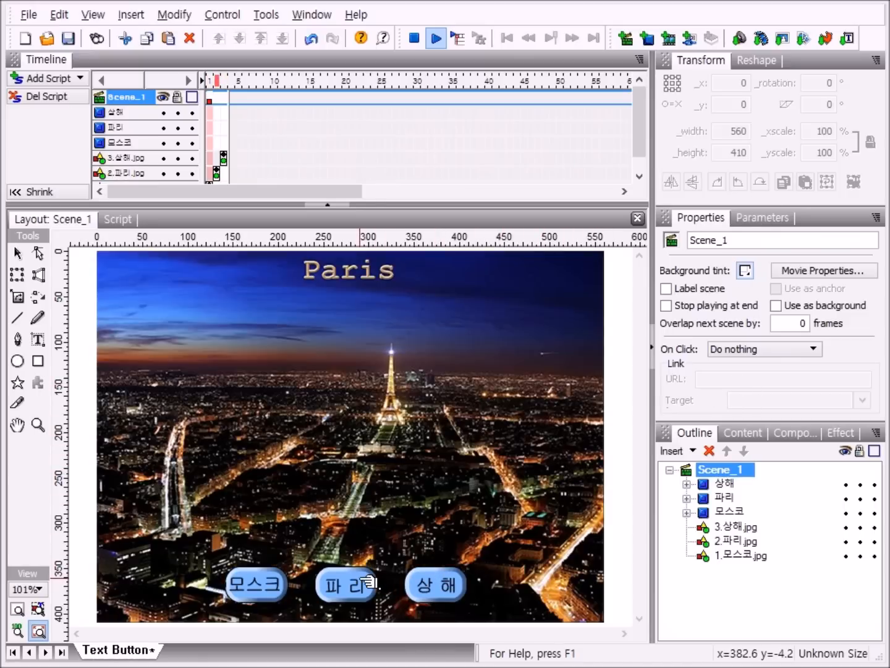
pyautogui.moveTo(289, 583)
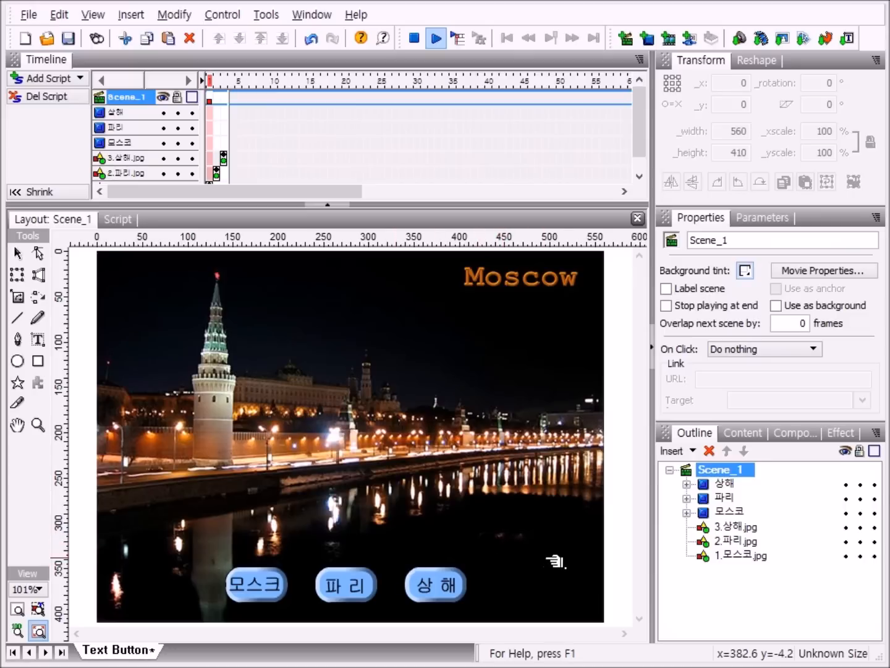
pyautogui.click(435, 584)
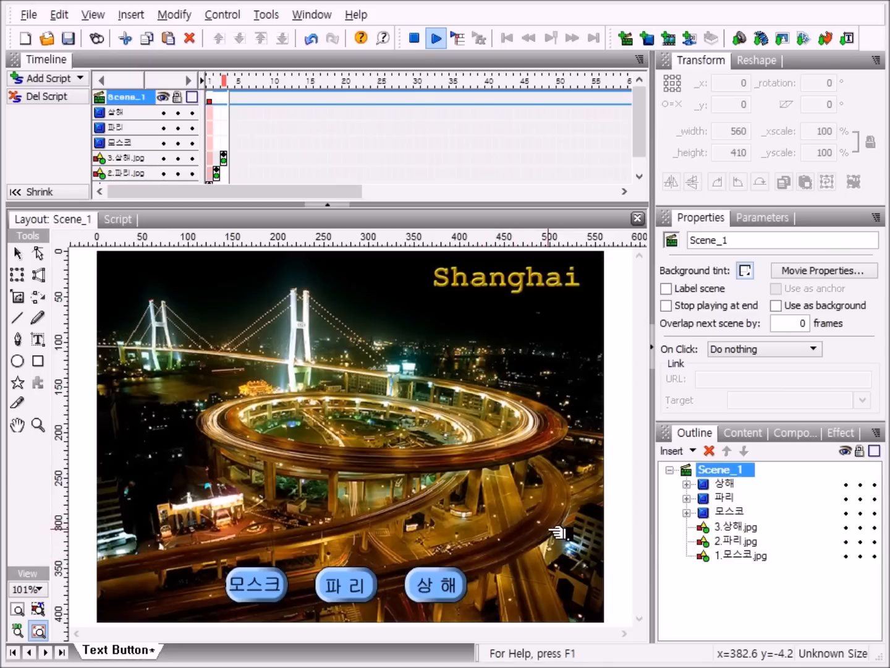
pyautogui.click(369, 578)
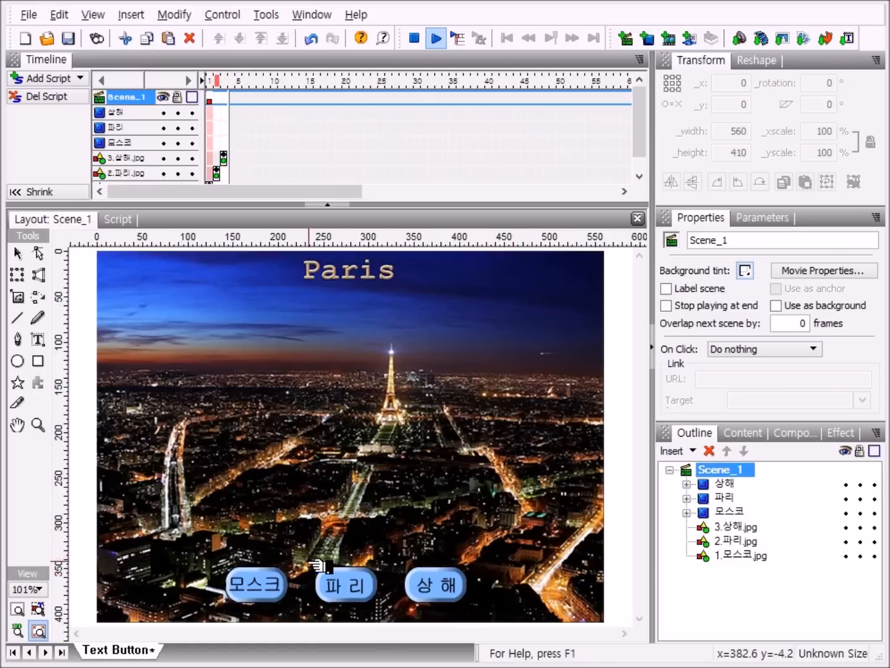
pyautogui.click(262, 593)
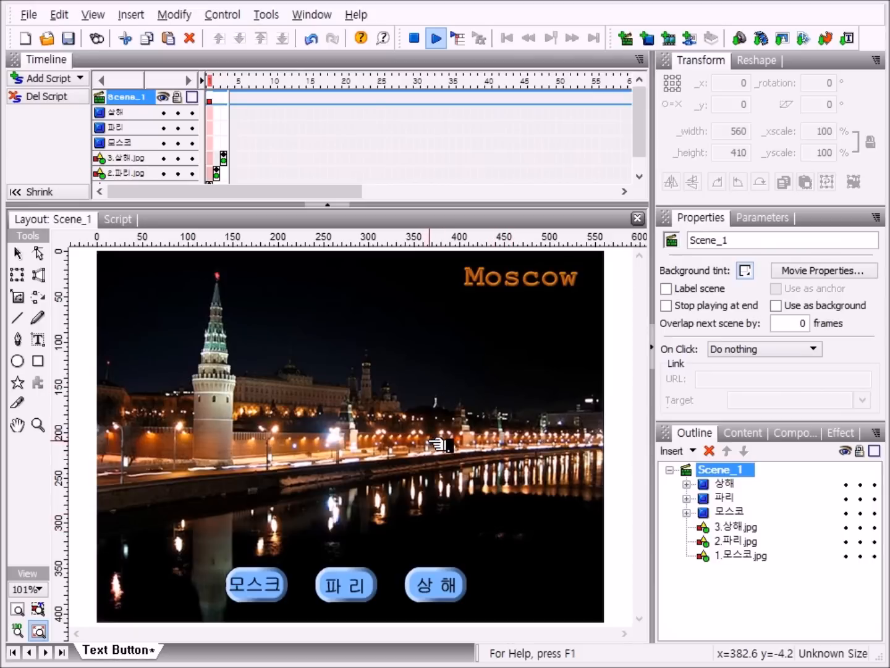
pyautogui.click(354, 581)
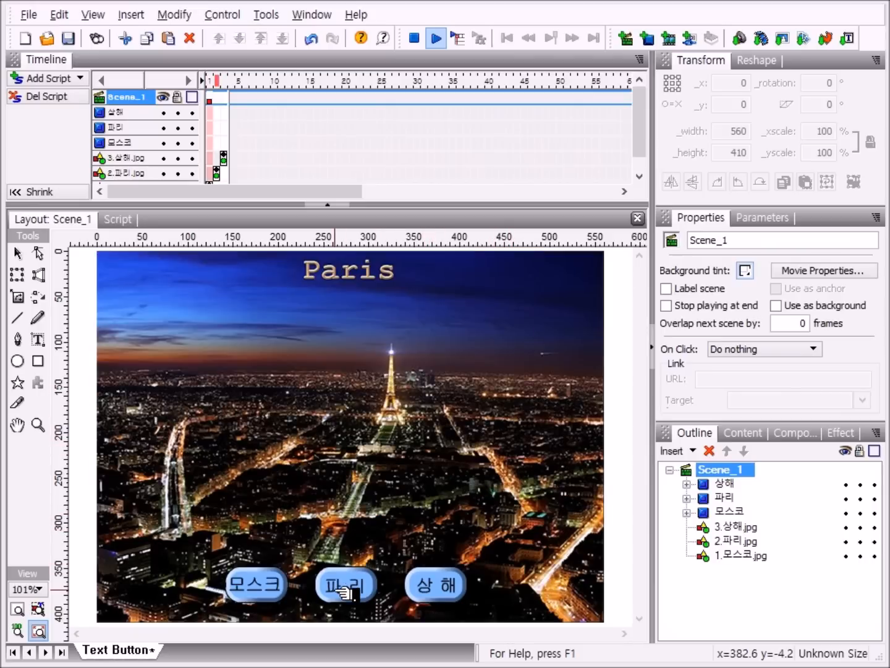
pyautogui.click(258, 584)
pyautogui.click(344, 583)
pyautogui.click(415, 586)
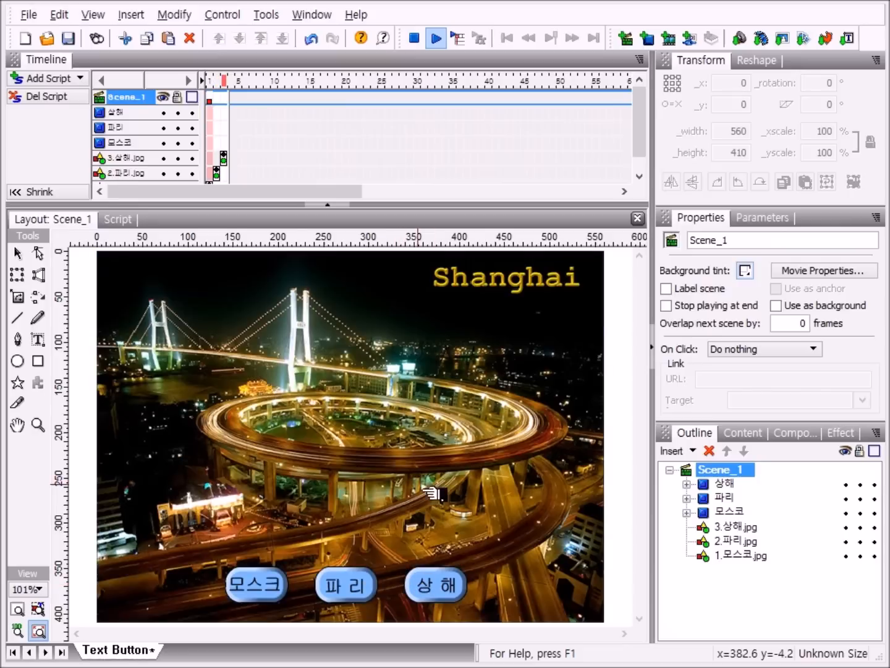
# Step: Create a new movie and reset all panels to the default layout
pyautogui.click(26, 37)
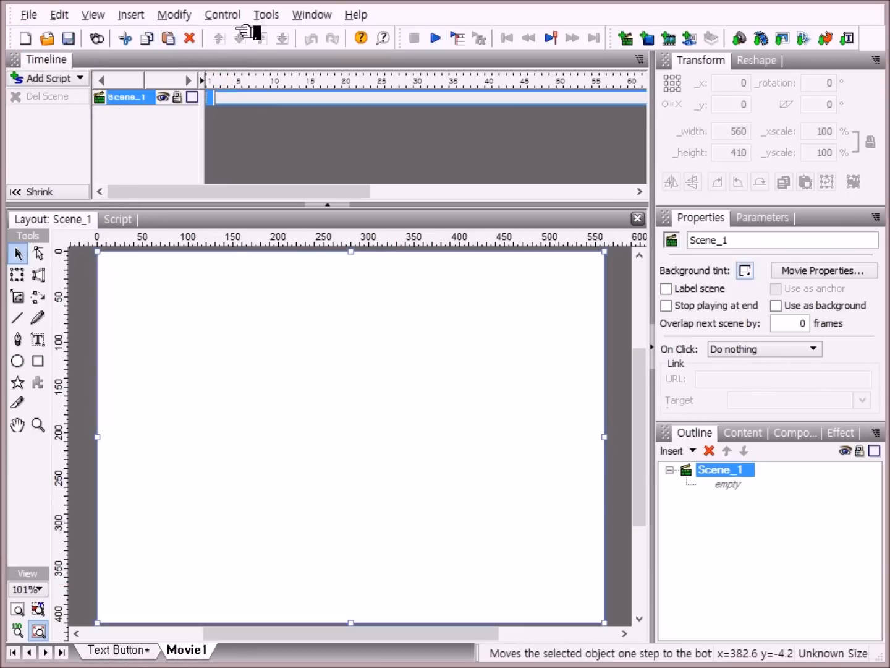
pyautogui.click(319, 17)
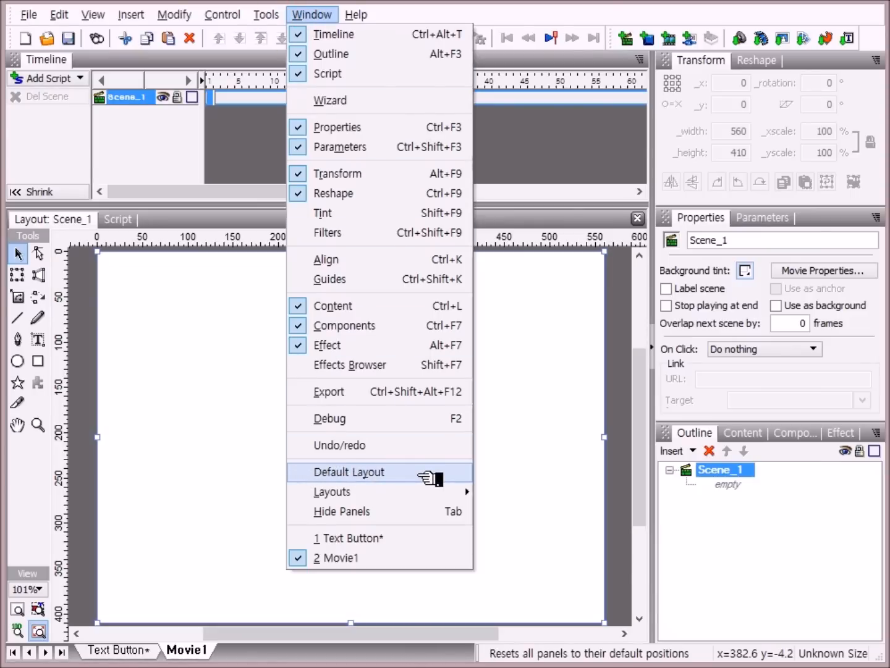
pyautogui.click(420, 473)
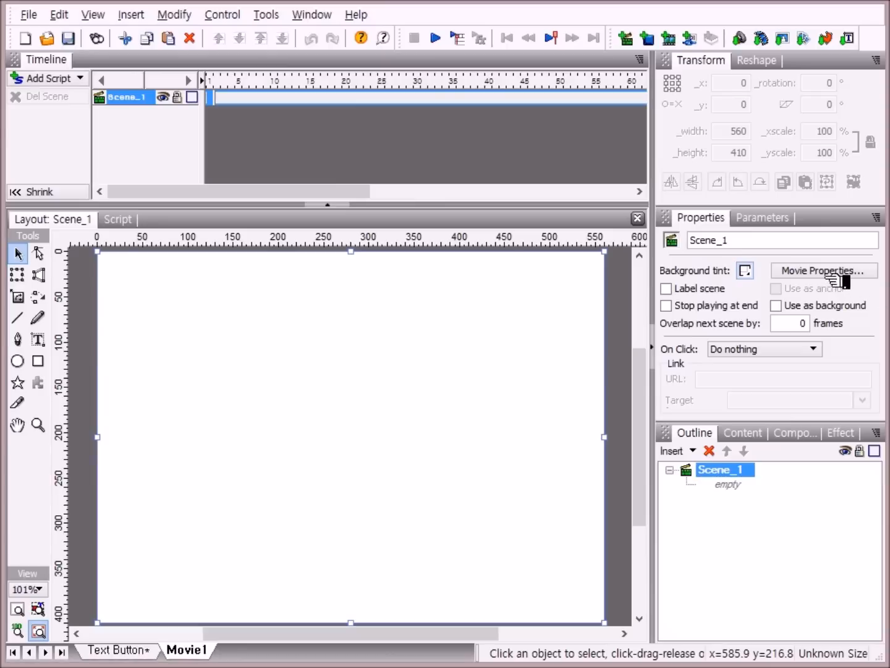
# Step: Check the new movie's dimensions and frame rate in its movie properties and accept the settings
pyautogui.click(826, 270)
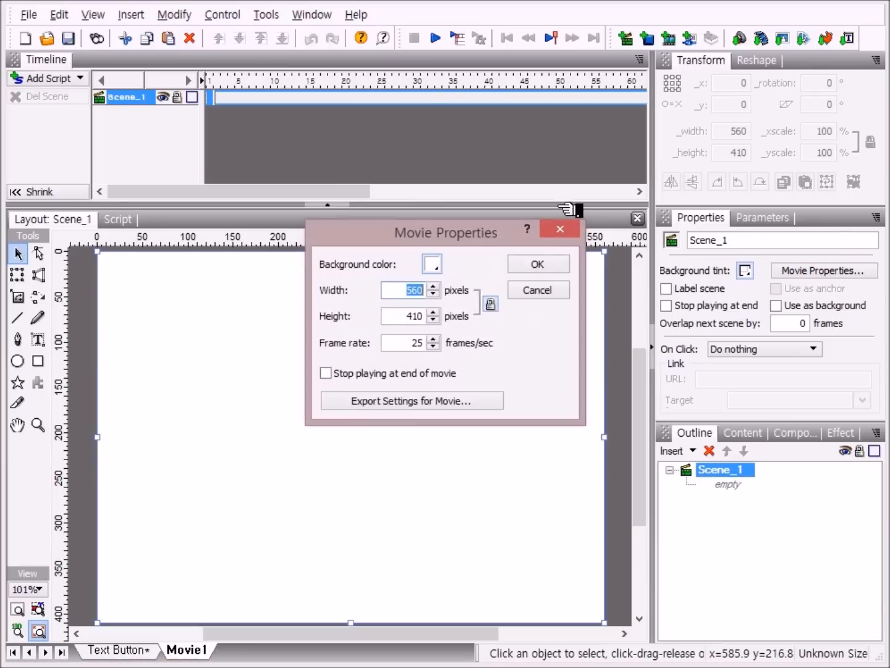
pyautogui.moveTo(486, 232); pyautogui.dragTo(422, 255)
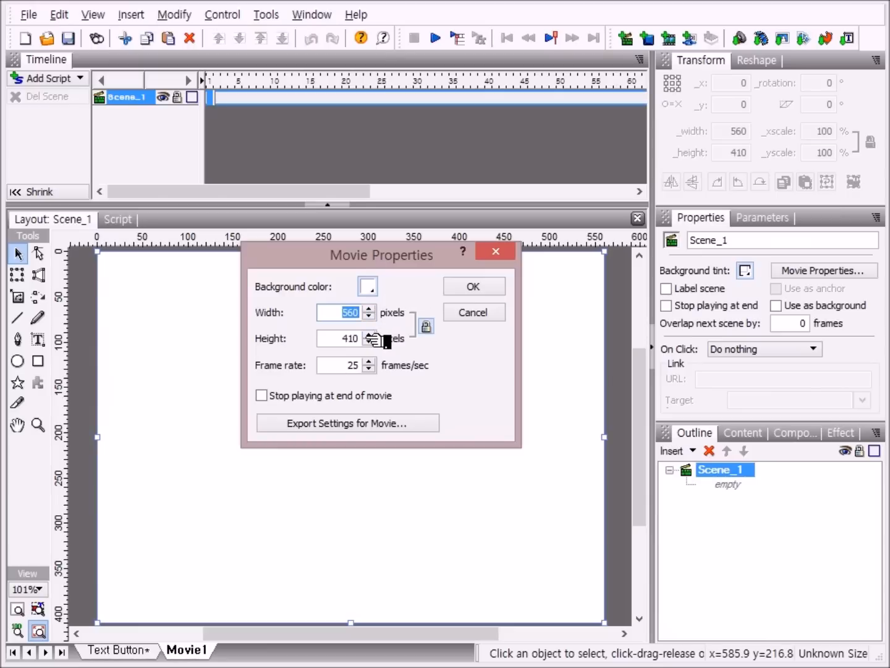
pyautogui.click(493, 287)
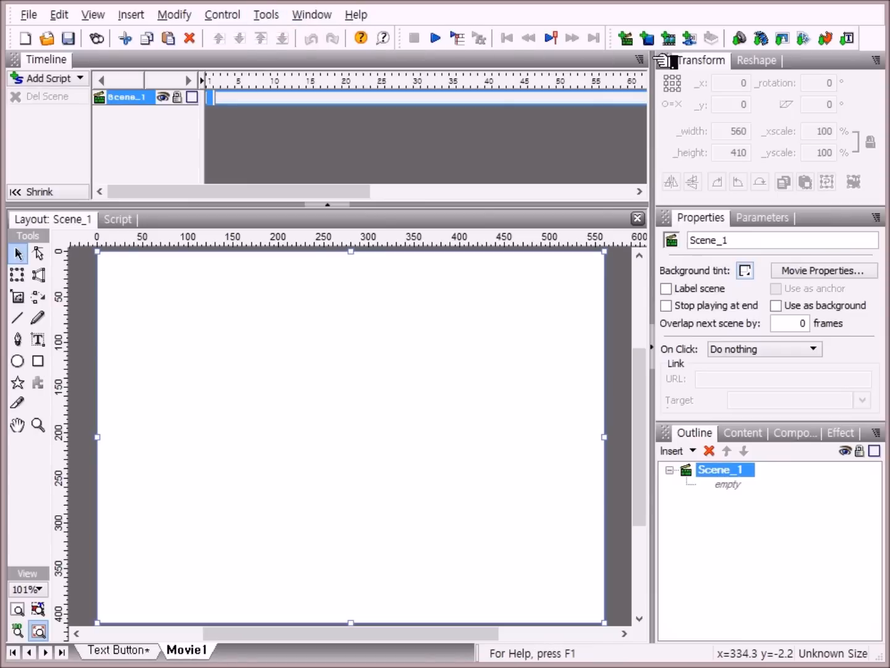
pyautogui.click(785, 40)
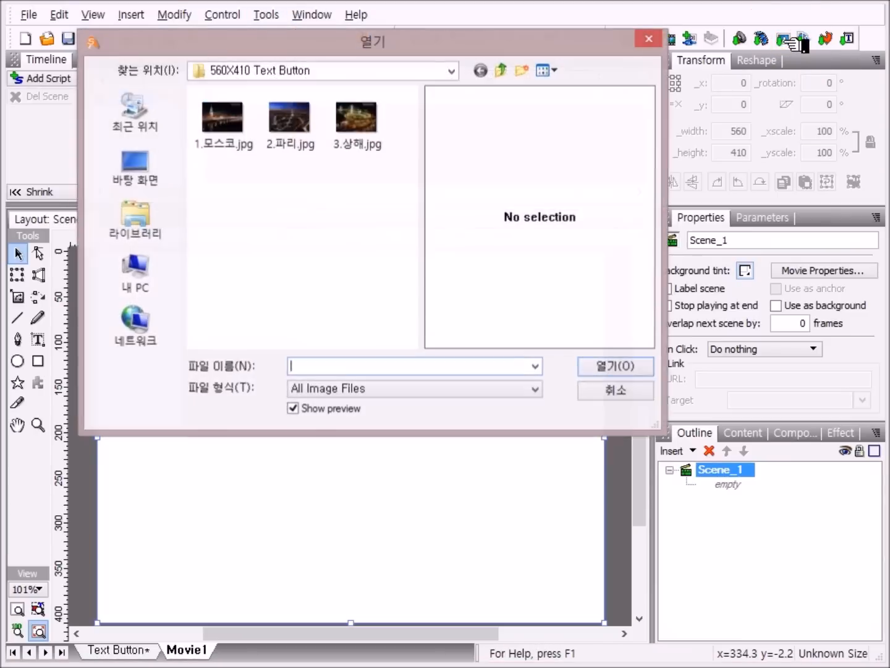
pyautogui.click(552, 70)
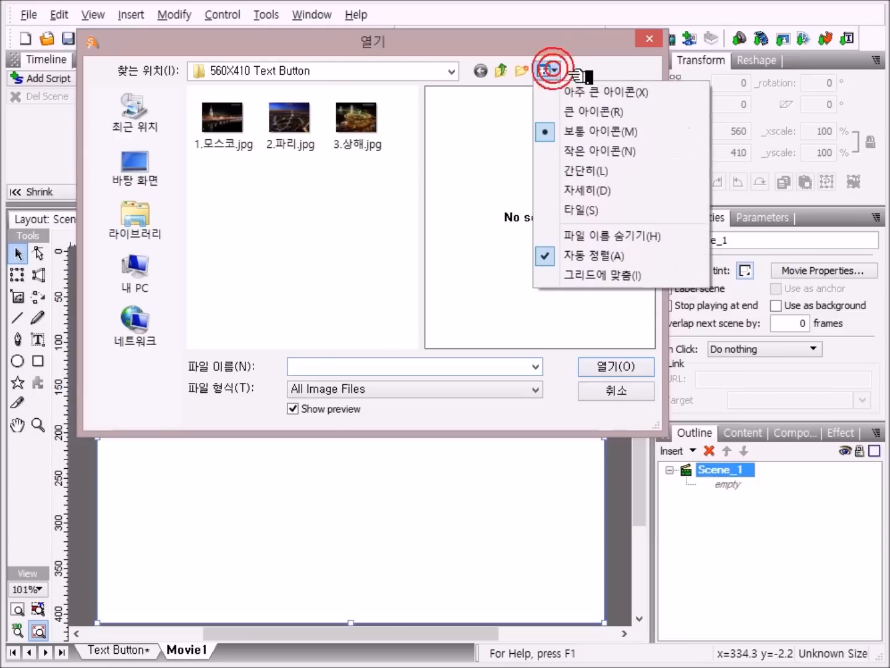
pyautogui.click(590, 112)
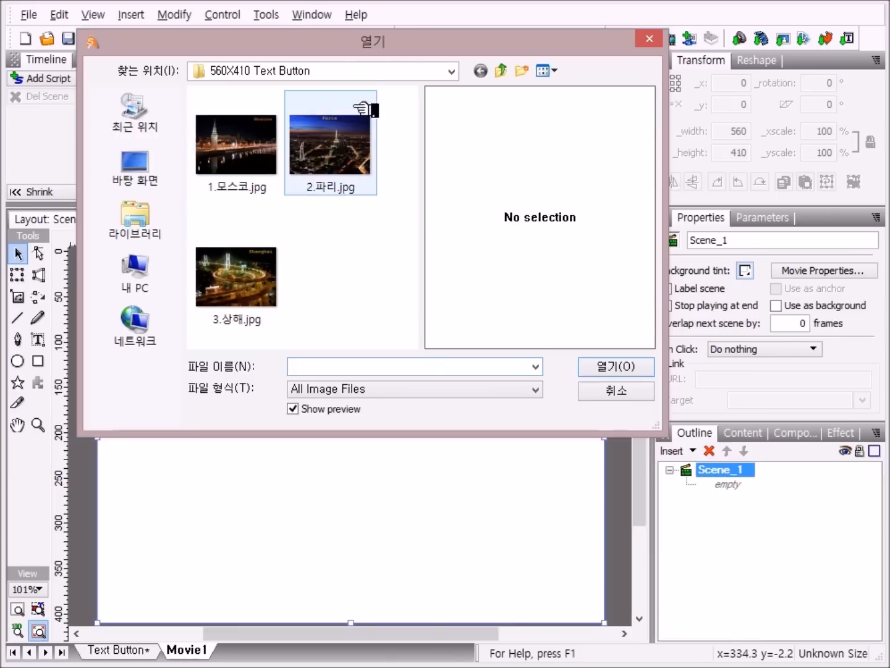
pyautogui.click(262, 152)
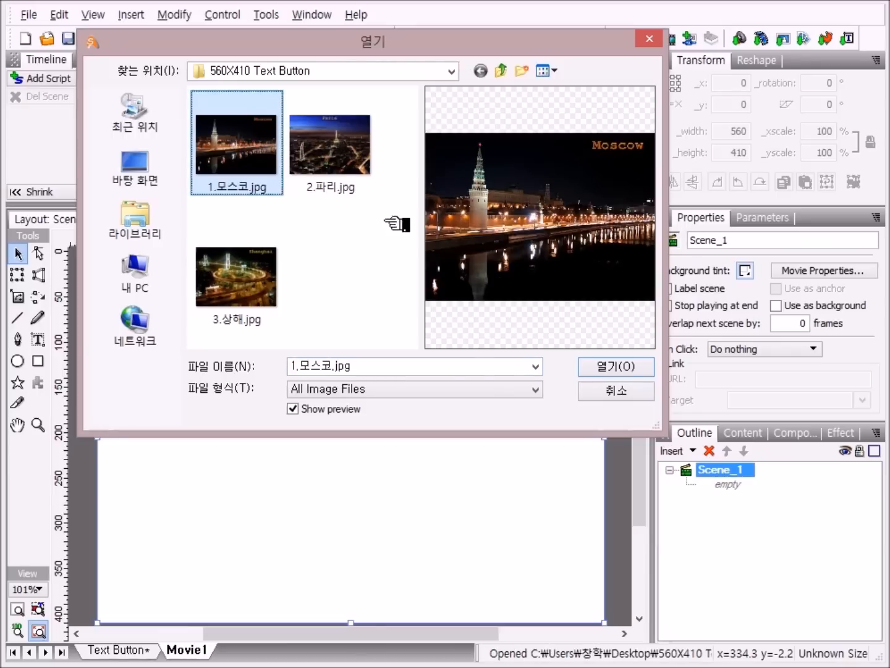
pyautogui.doubleClick(266, 287)
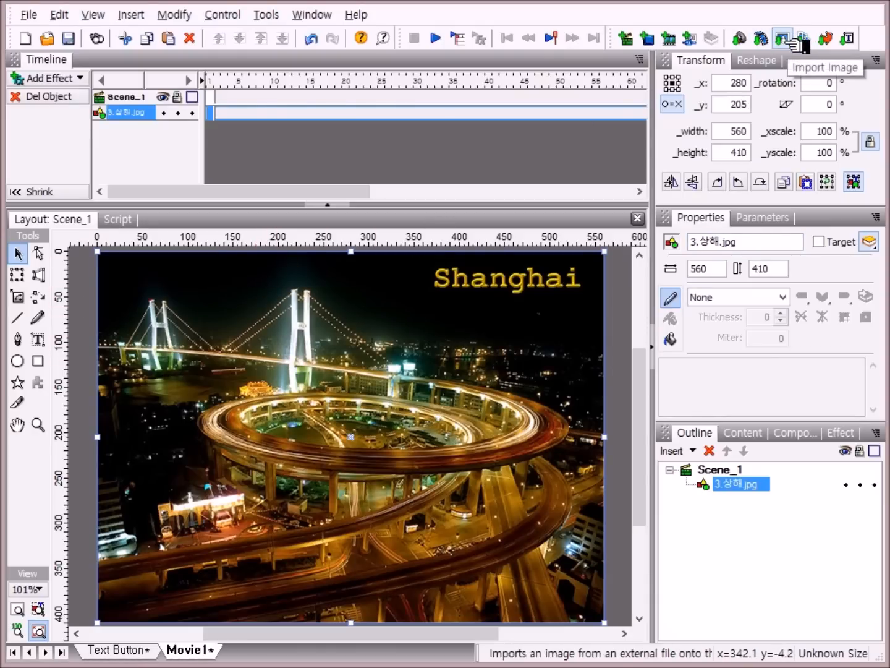
pyautogui.click(709, 450)
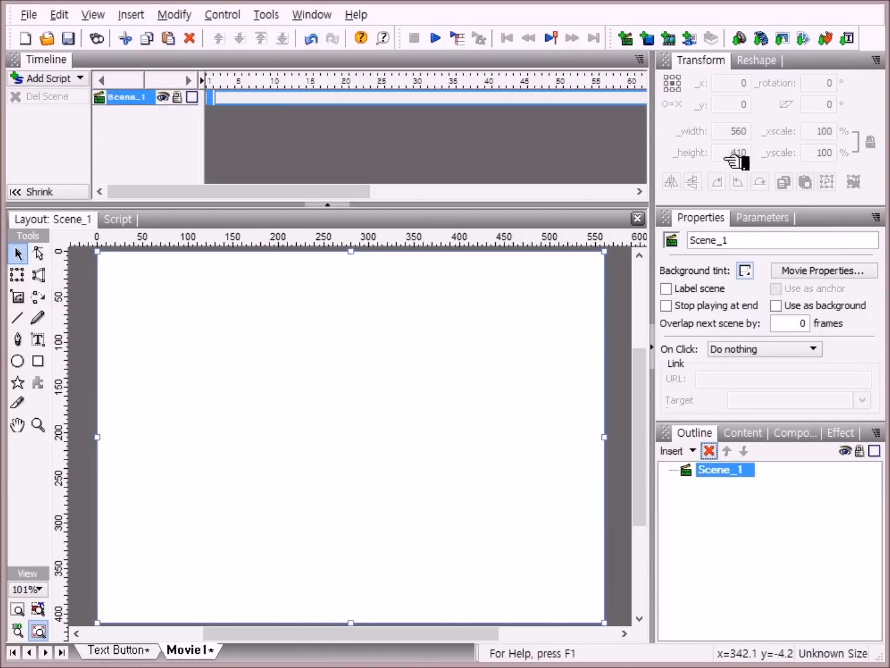
# Step: Import 1.모스코.jpg, 2.파리.jpg and 3.상해.jpg together into Scene_1 from the 560X410 Text Button folder
pyautogui.click(786, 39)
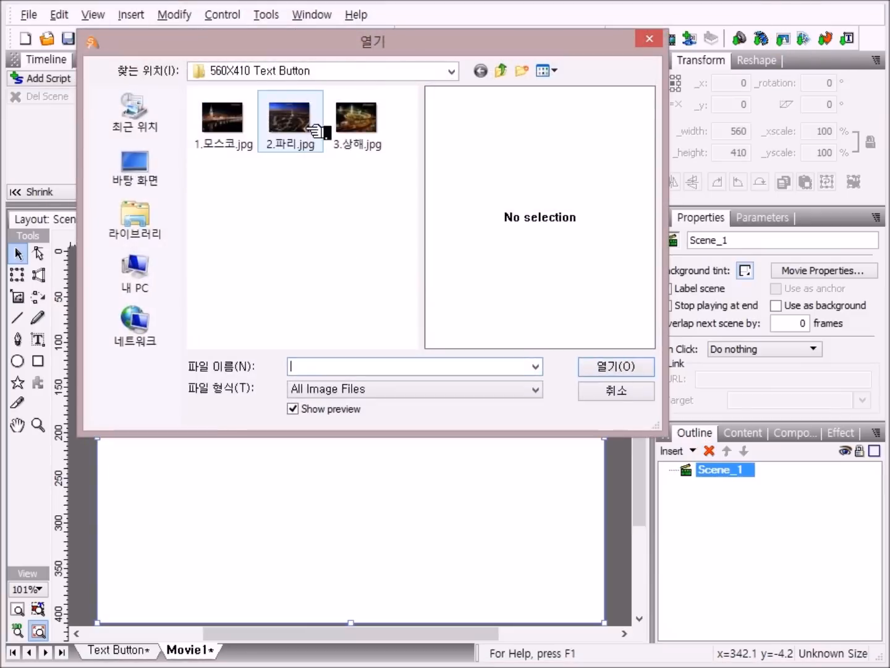
pyautogui.click(219, 133)
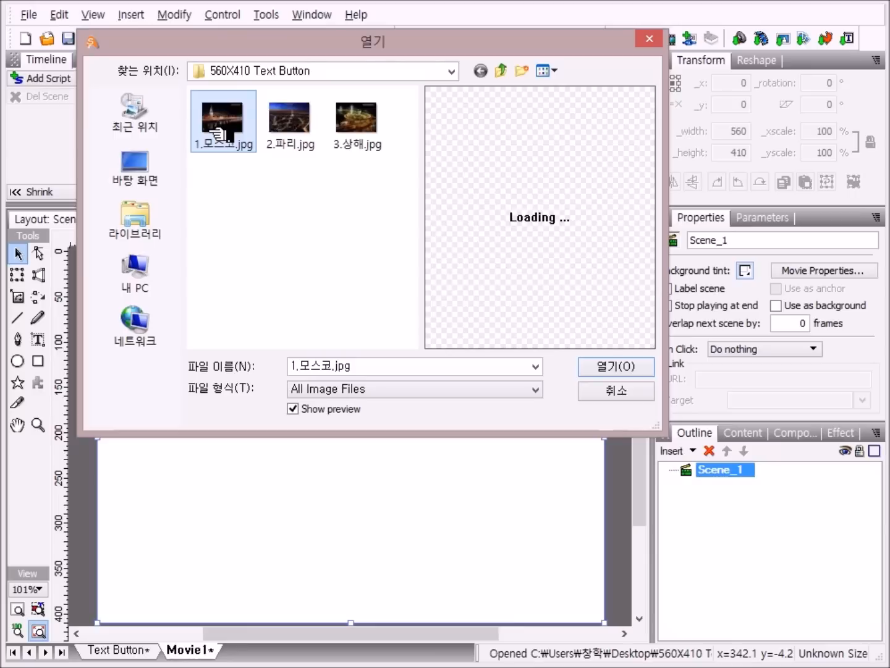
pyautogui.keyDown('shift'); pyautogui.click(365, 127); pyautogui.keyUp('shift')
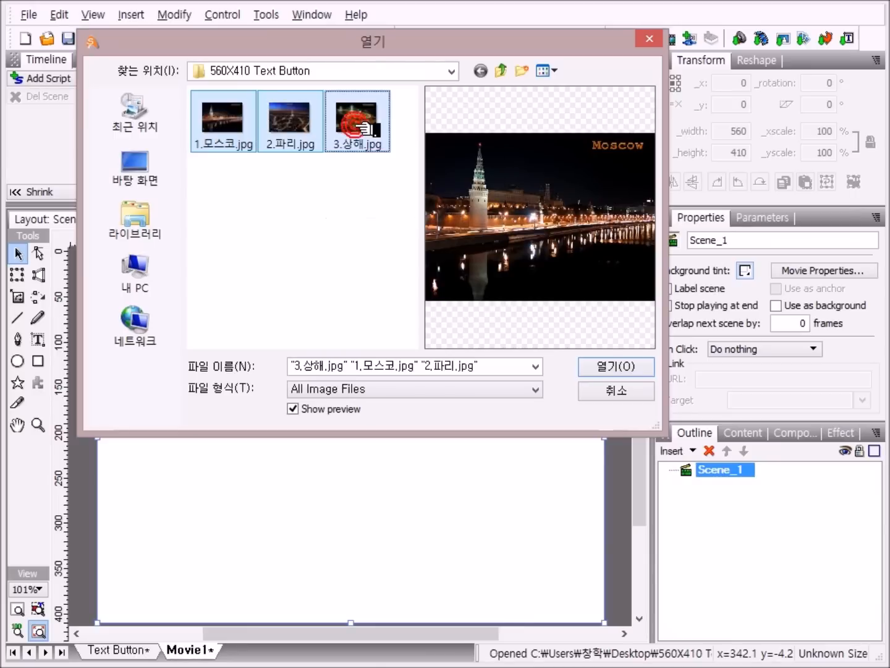
pyautogui.press('Return')
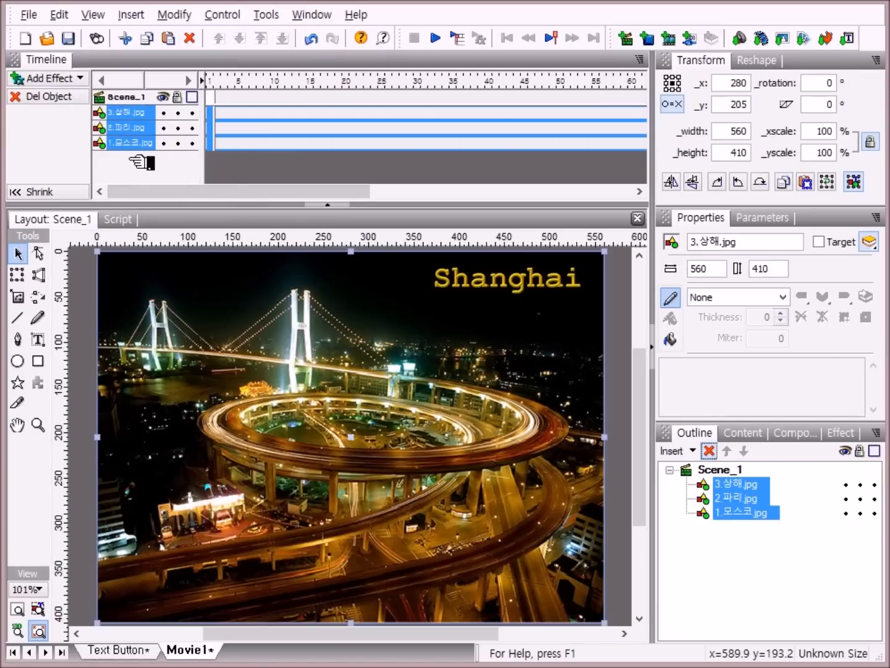
# Step: Give the three images Place effects, with Moscow at frame 1, Paris at frame 2 and Shanghai at frame 3
pyautogui.rightClick(213, 146)
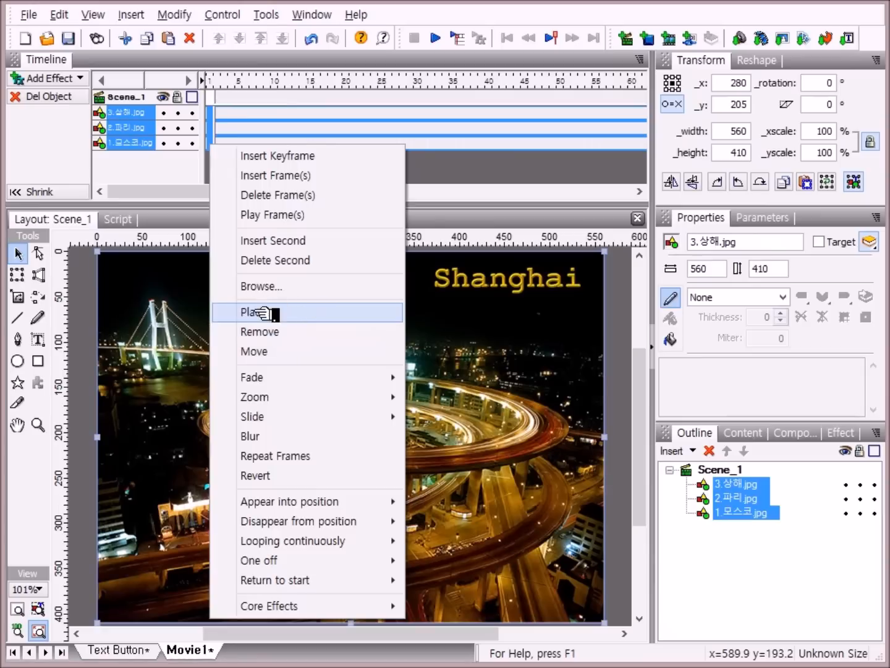
pyautogui.click(280, 313)
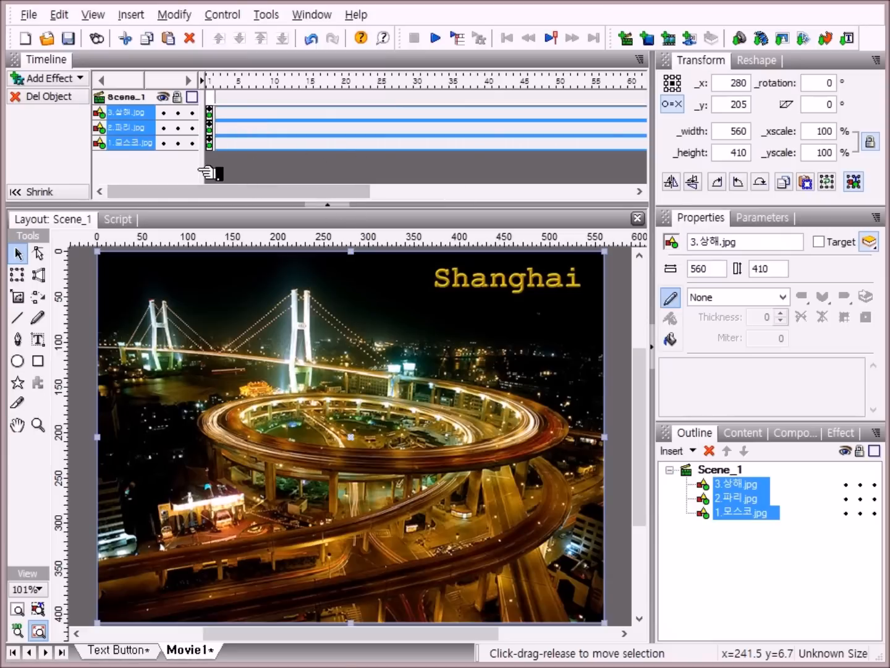
pyautogui.click(219, 131)
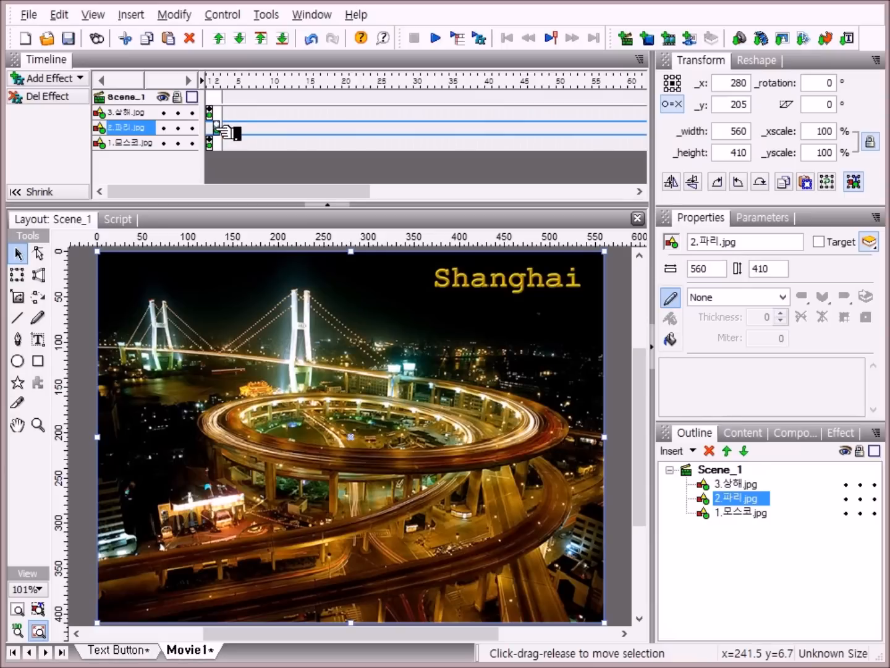
pyautogui.click(211, 113)
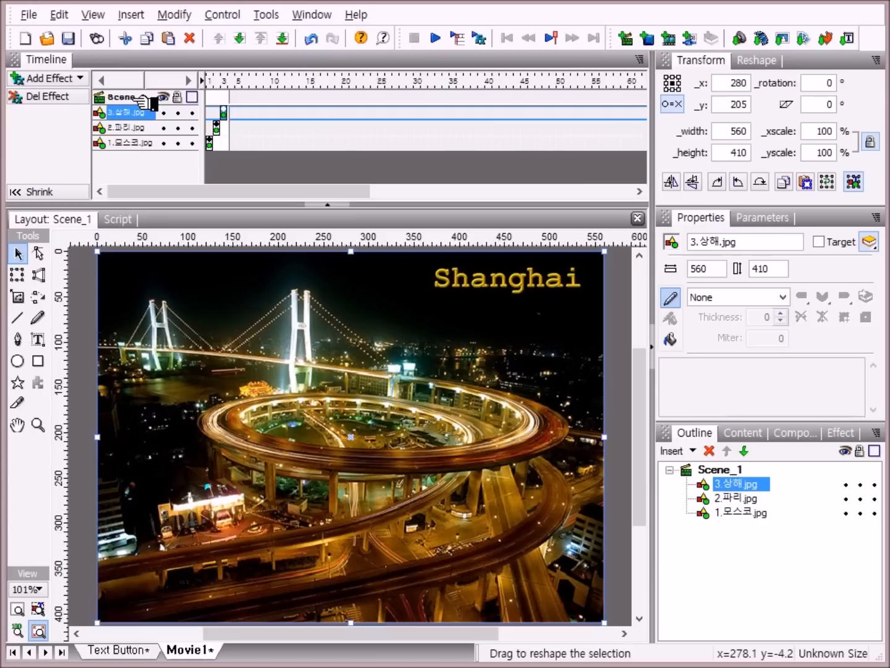
# Step: Add a stop() movie control action to frame 1 of Scene_1
pyautogui.click(211, 97)
pyautogui.rightClick(210, 97)
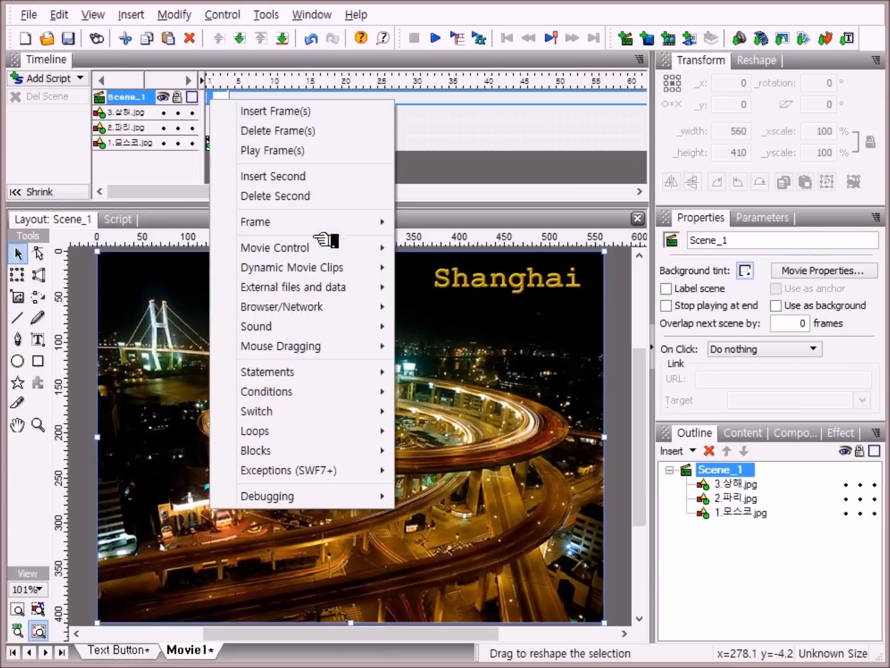
pyautogui.moveTo(276, 248)
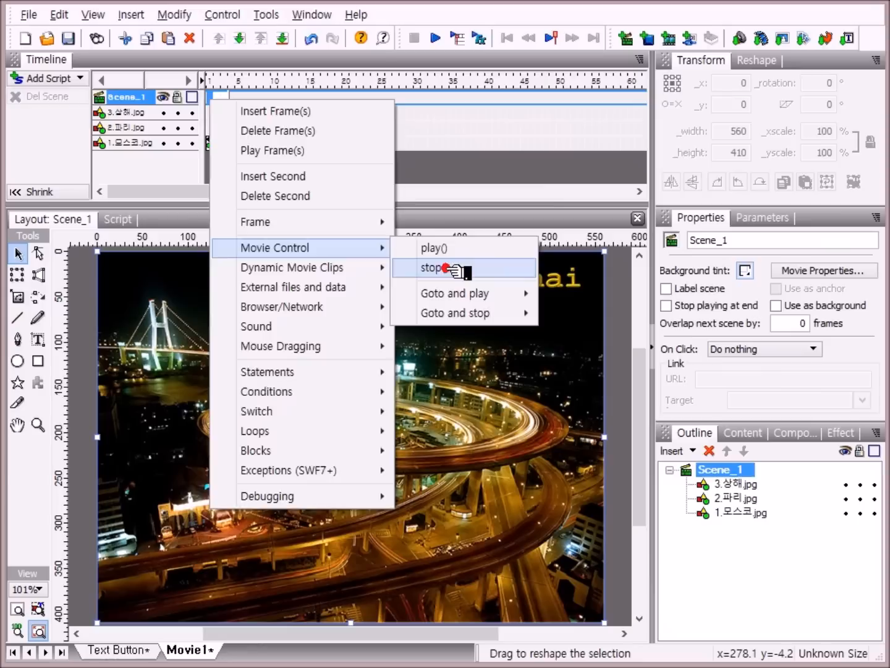
pyautogui.click(446, 268)
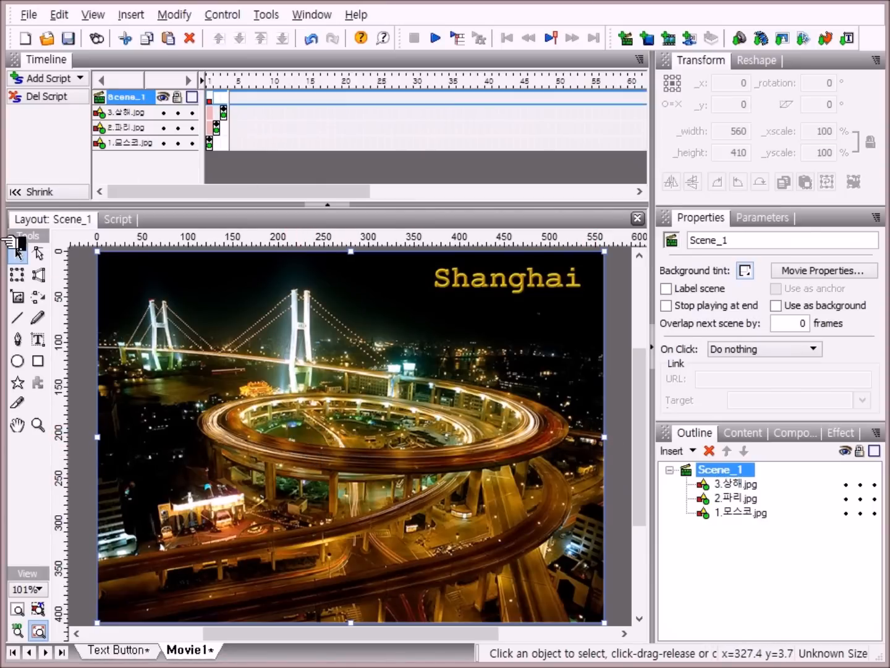
# Step: Draw a 3D Button_Rounded autoshape about 100 × 100 pixels on the lower left part of the picture
pyautogui.click(18, 383)
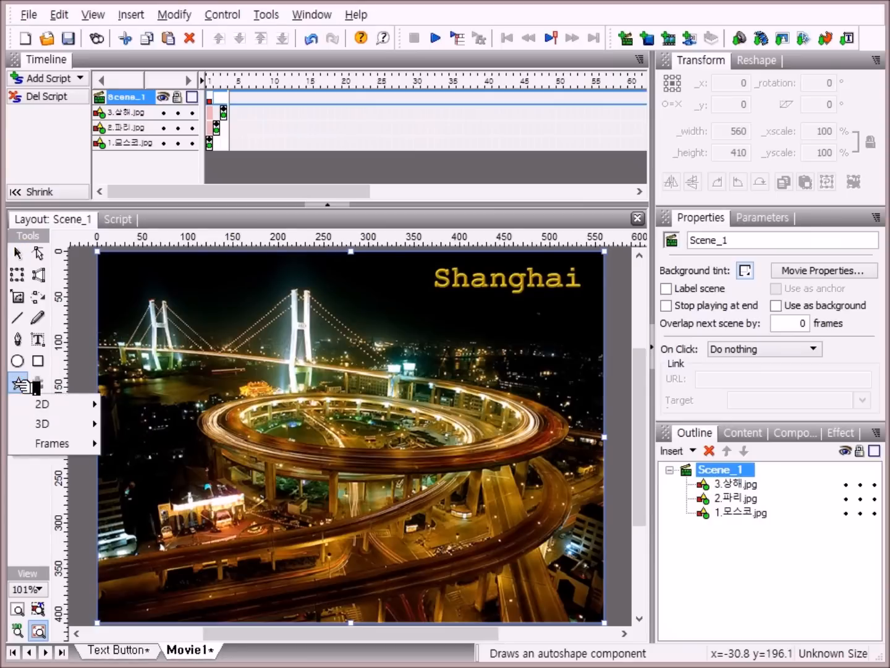
pyautogui.moveTo(45, 426)
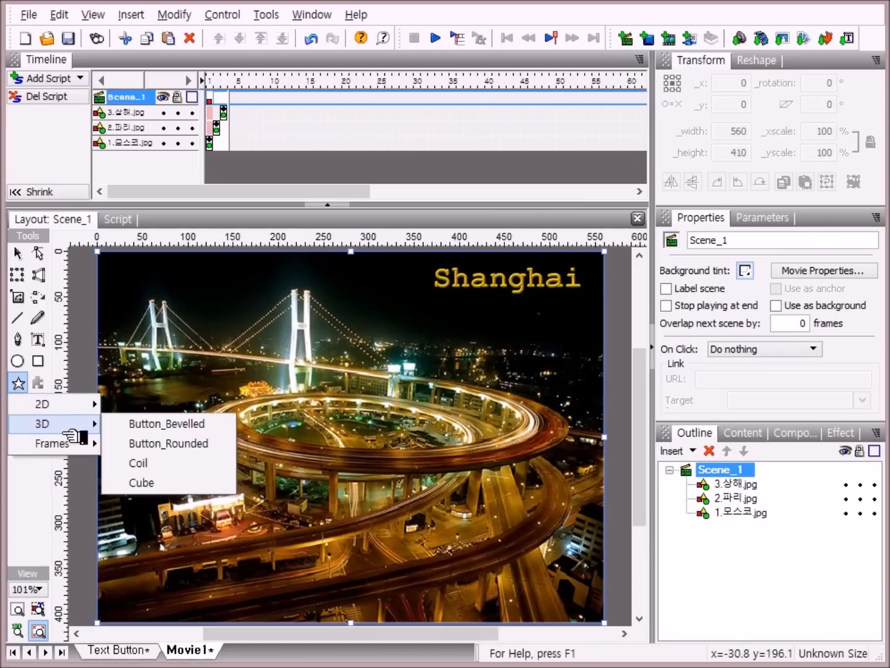
pyautogui.click(199, 444)
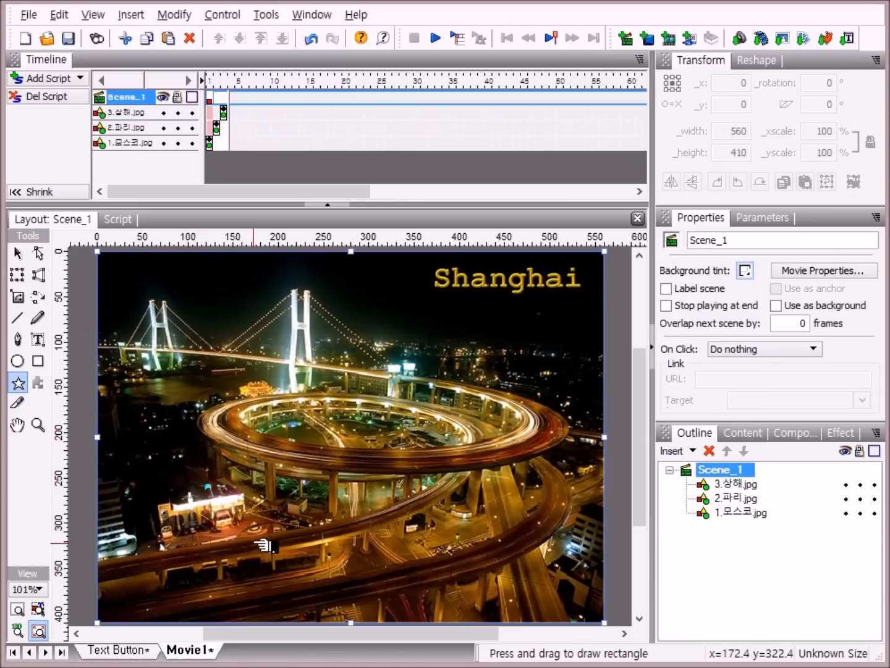
pyautogui.moveTo(200, 513); pyautogui.dragTo(288, 600)
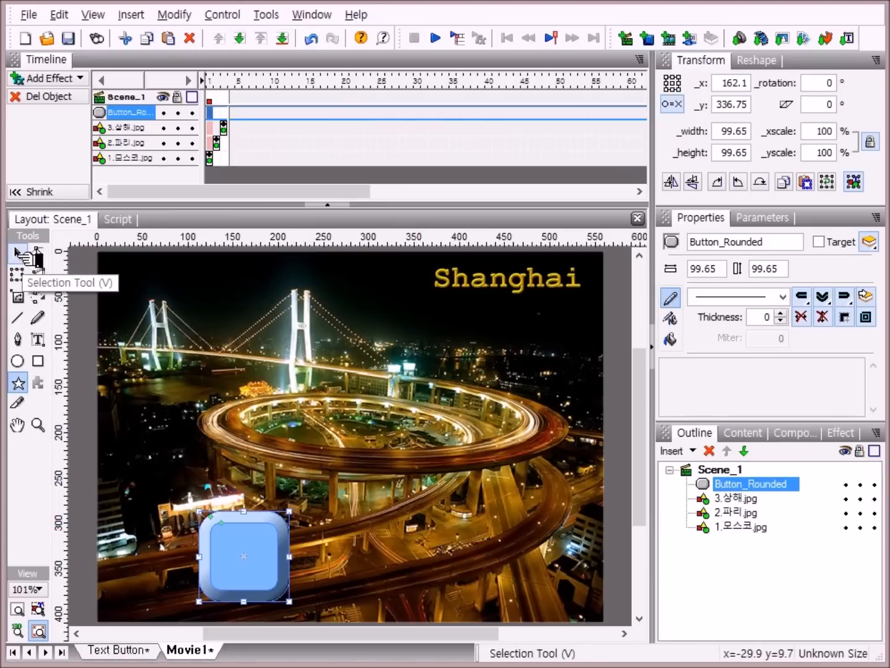
pyautogui.click(17, 252)
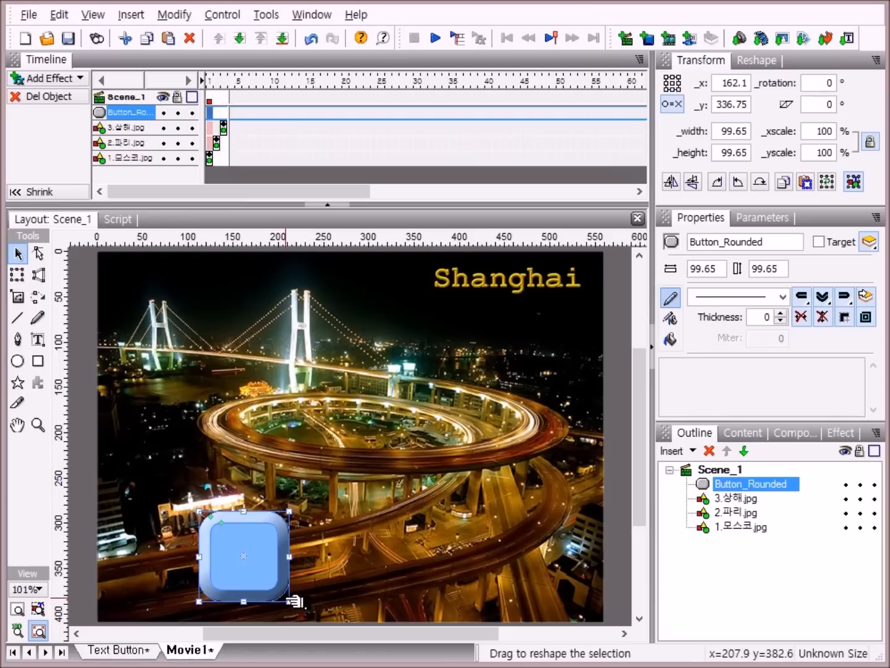
# Step: Resize the rounded button to about 78 × 39 pixels and set the Text tool to Arial, size 20, black 000000, centre-aligned
pyautogui.moveTo(288, 600); pyautogui.dragTo(269, 547)
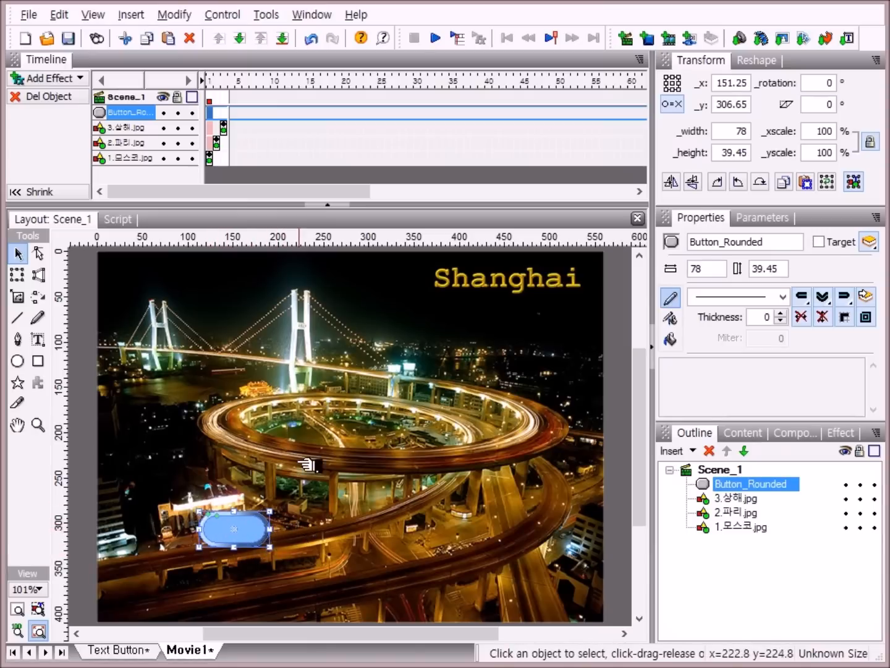
pyautogui.click(40, 339)
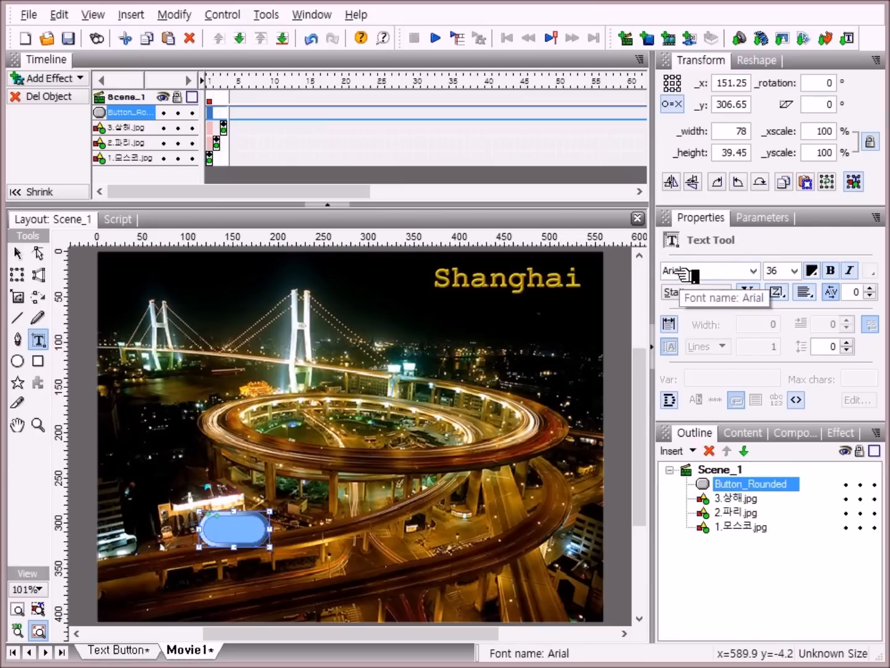
pyautogui.click(794, 270)
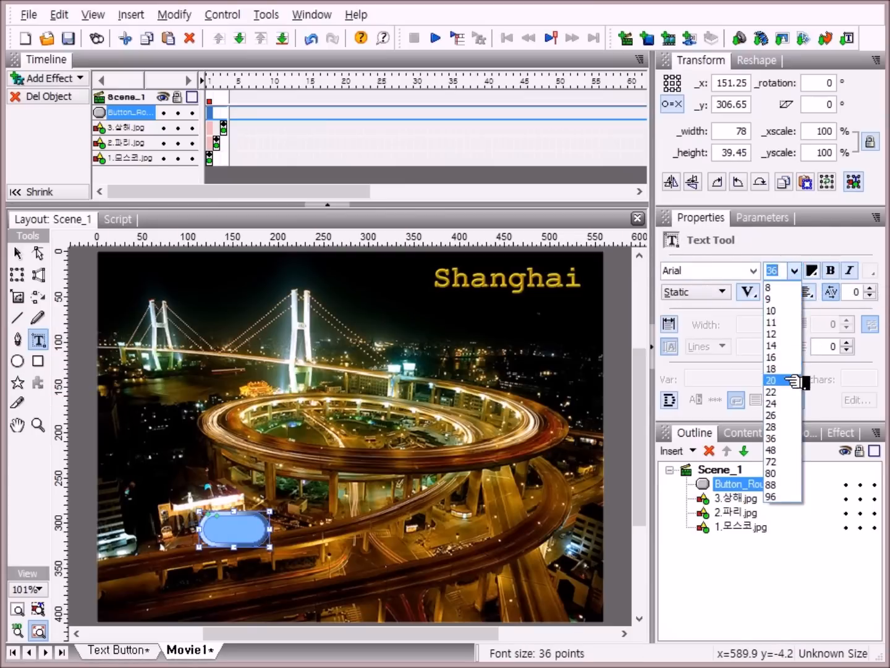
pyautogui.click(782, 380)
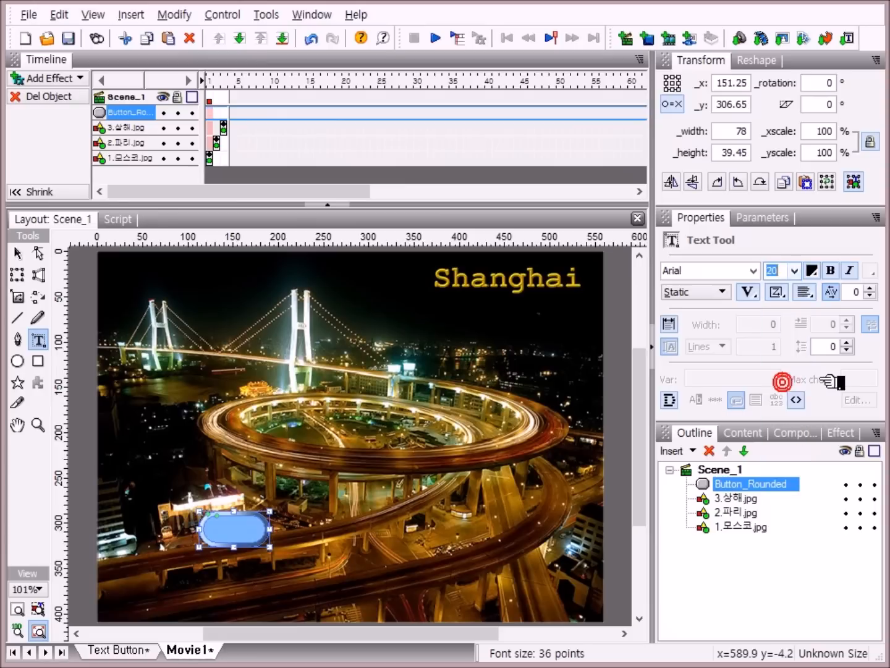
pyautogui.click(810, 272)
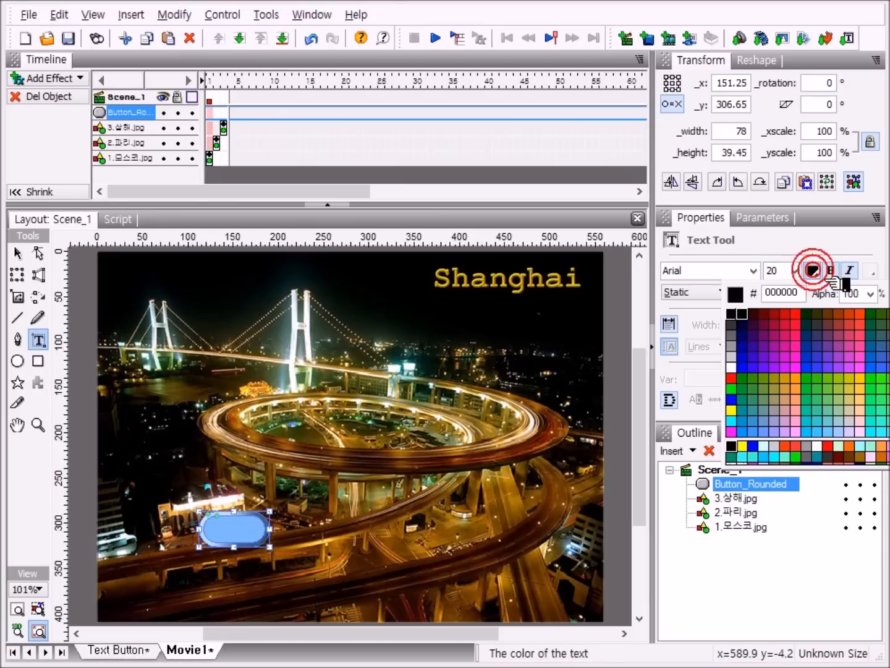
pyautogui.click(731, 311)
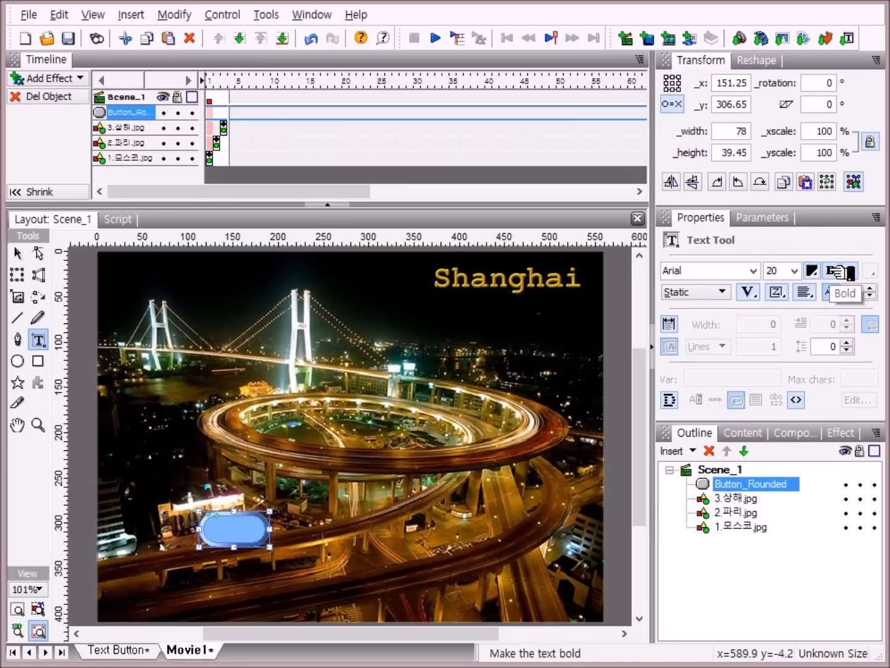
pyautogui.click(805, 292)
pyautogui.click(807, 334)
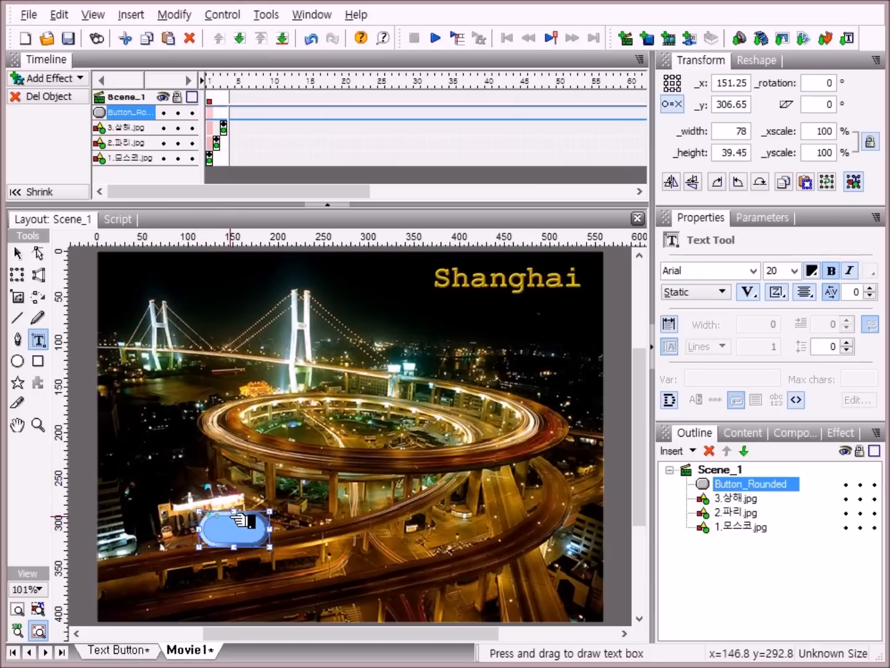
# Step: Add the text 모스코, with margins and indent turned off, over the rounded button and centre it on the shape
pyautogui.moveTo(206, 512); pyautogui.dragTo(272, 533)
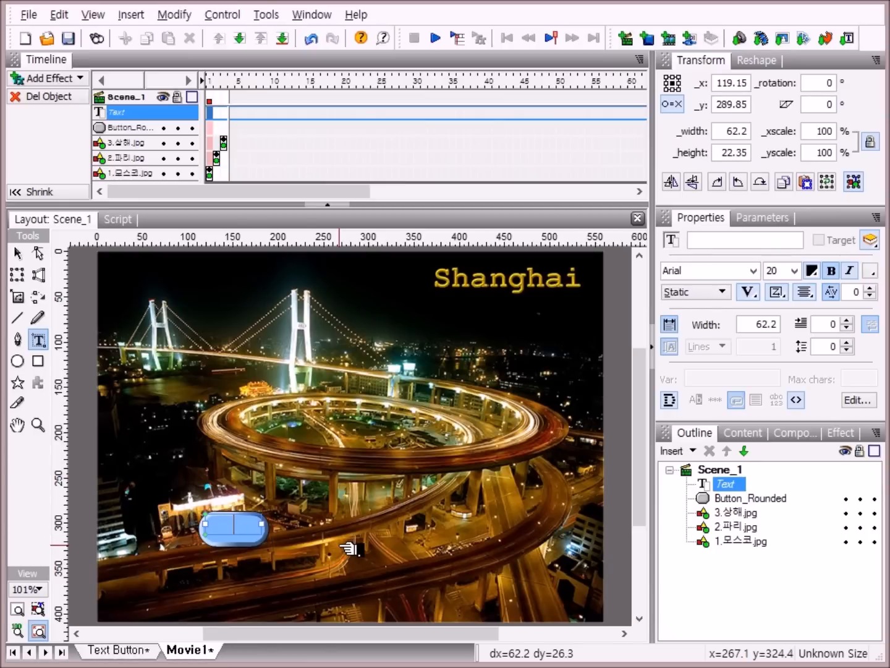
pyautogui.write('모스')
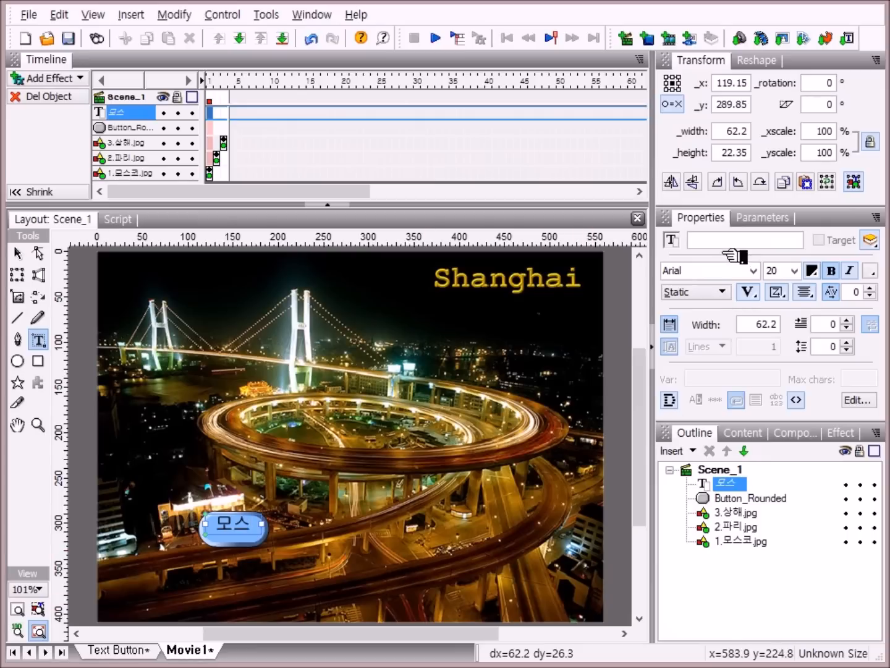
pyautogui.click(672, 324)
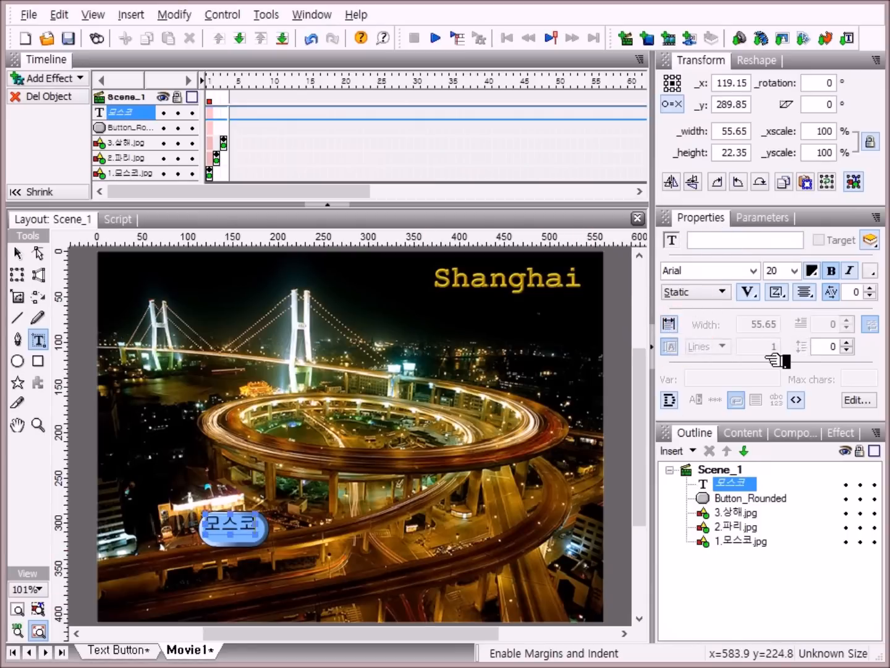
pyautogui.click(25, 254)
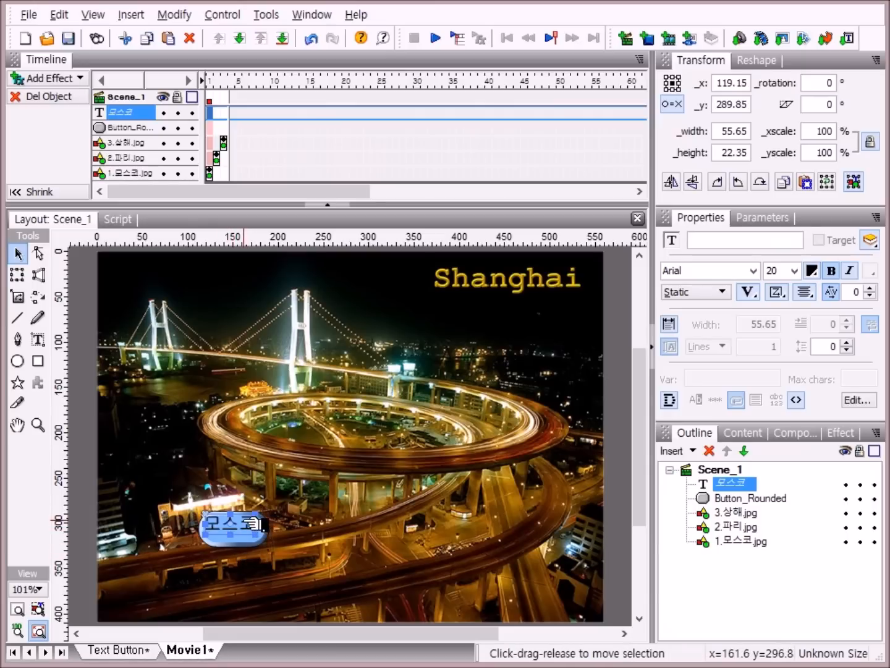
pyautogui.moveTo(257, 523); pyautogui.dragTo(255, 529)
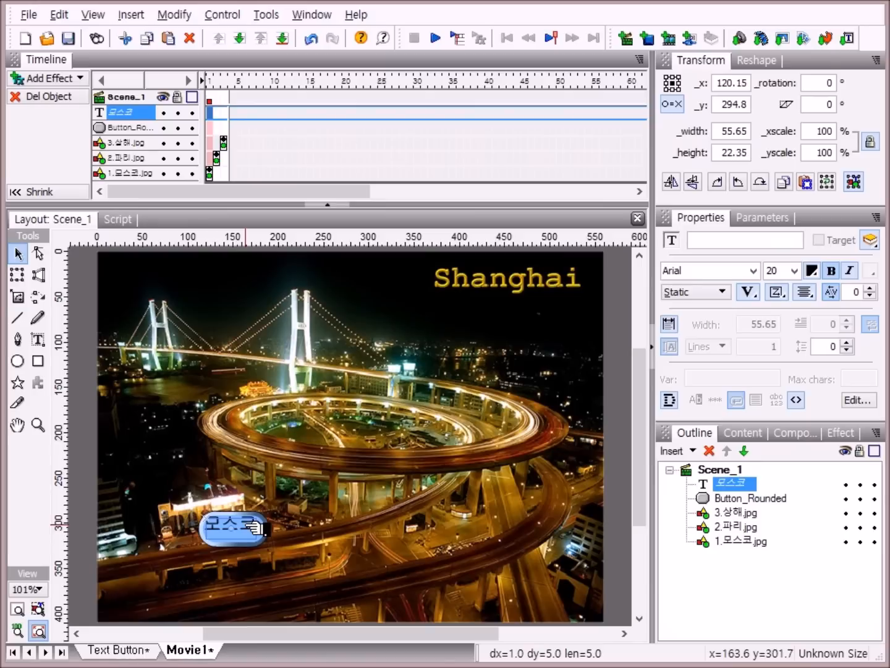
pyautogui.moveTo(253, 524); pyautogui.dragTo(255, 524)
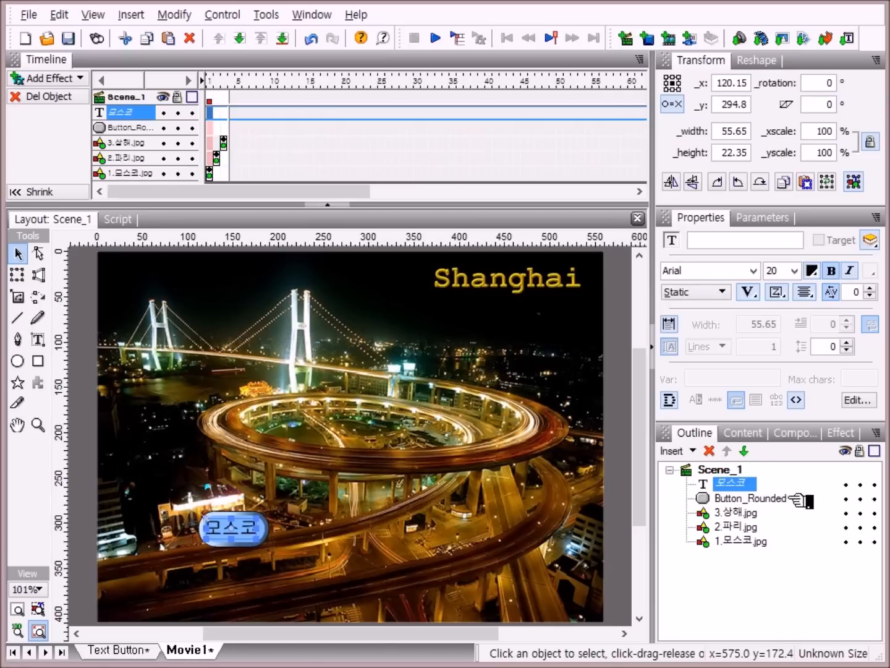
# Step: Group the 모스코 text and the Button_Rounded shape together as a button
pyautogui.keyDown('ctrl'); pyautogui.click(760, 495); pyautogui.keyUp('ctrl')
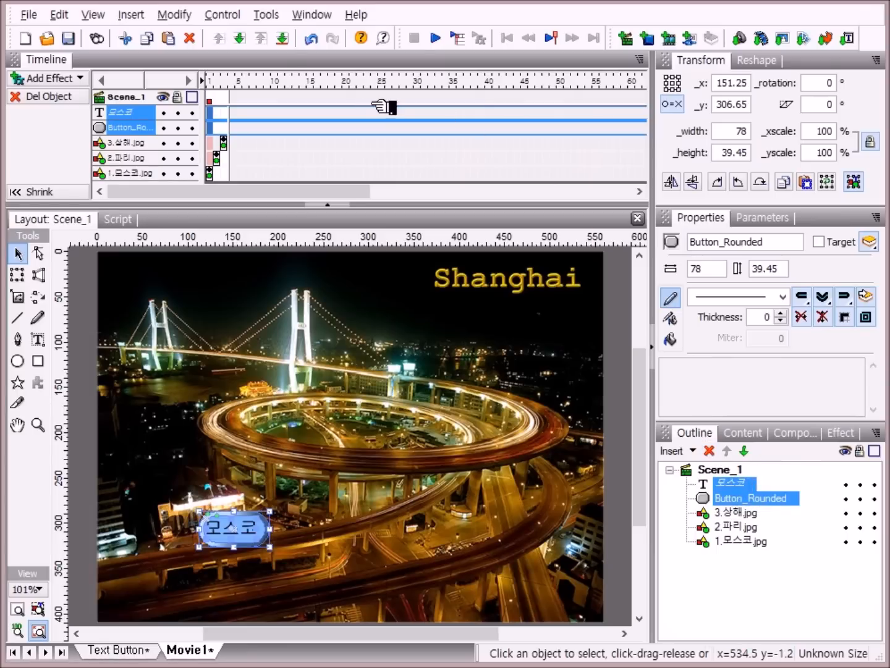
pyautogui.click(176, 15)
pyautogui.moveTo(214, 60)
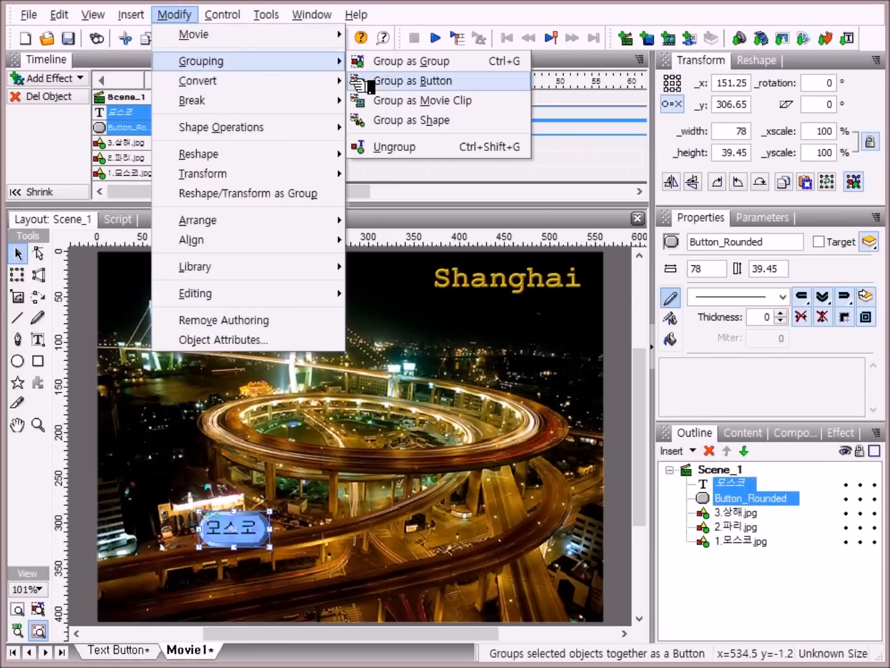
pyautogui.click(473, 81)
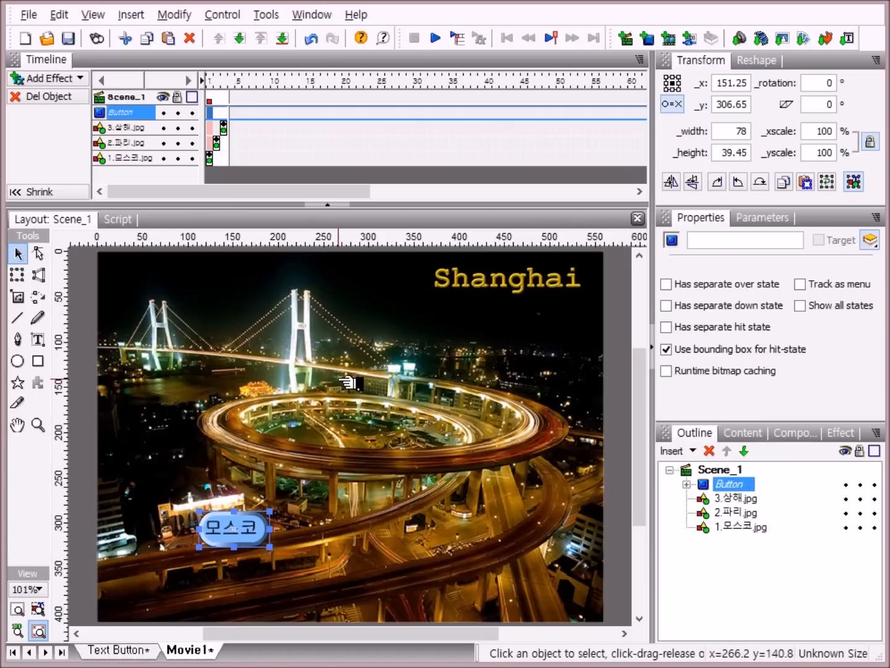
# Step: Duplicate the 모스코 button twice and arrange all three buttons in a row along the lower part of the picture
pyautogui.moveTo(745, 533); pyautogui.dragTo(321, 597)
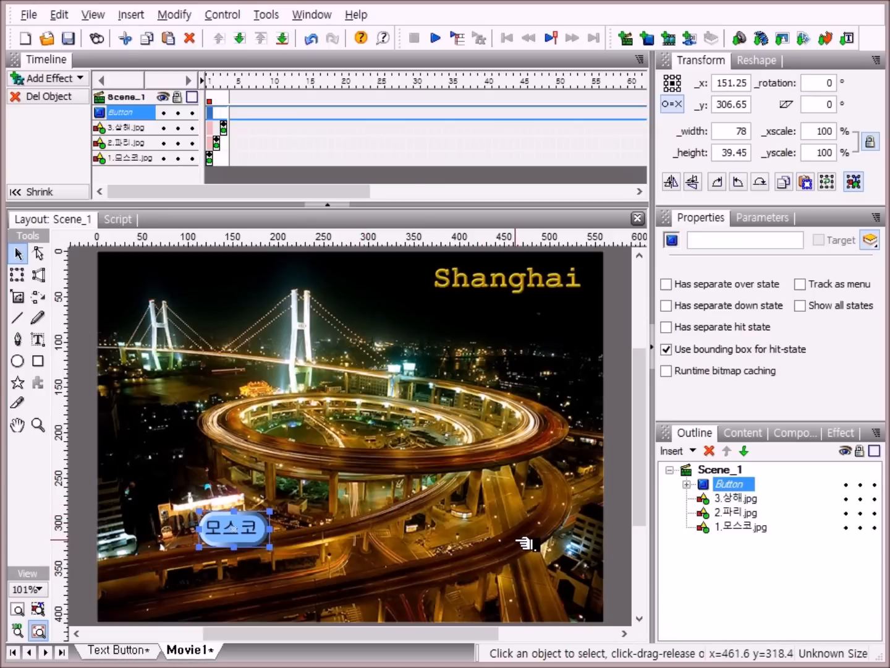
pyautogui.hotkey('ctrl', 'v')
pyautogui.hotkey('ctrl', 'v')
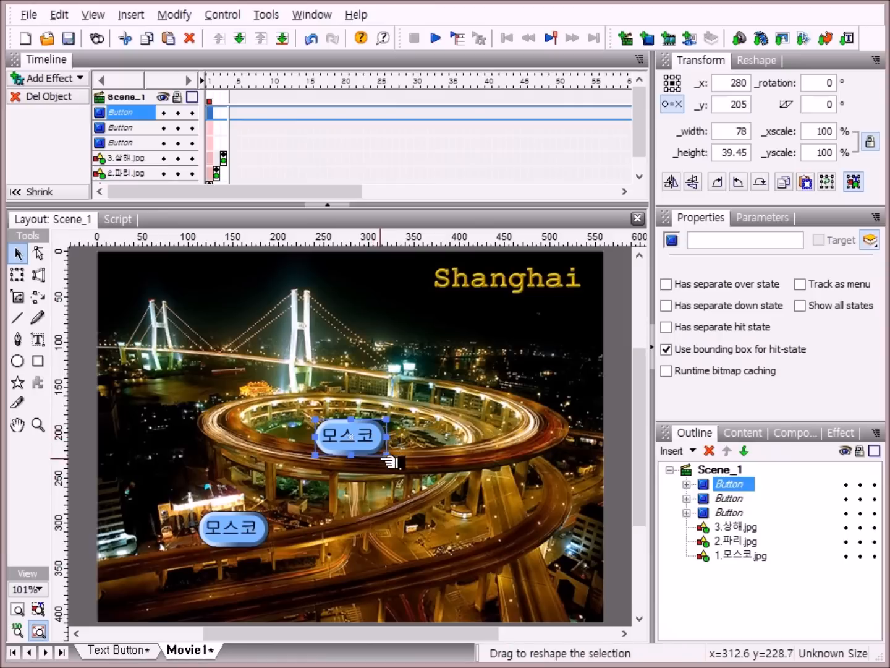
pyautogui.moveTo(375, 444); pyautogui.dragTo(369, 588)
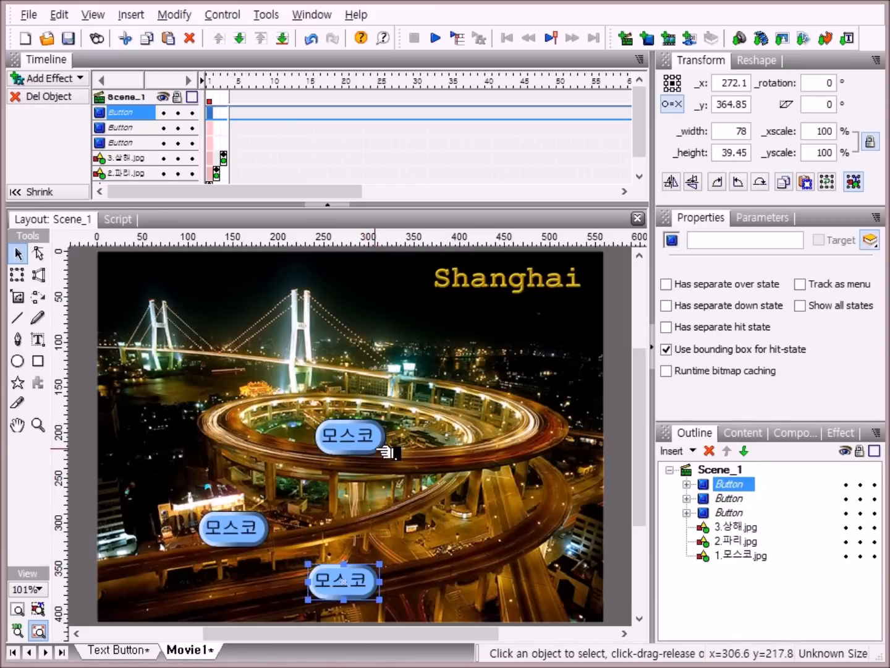
pyautogui.moveTo(364, 444); pyautogui.dragTo(441, 594)
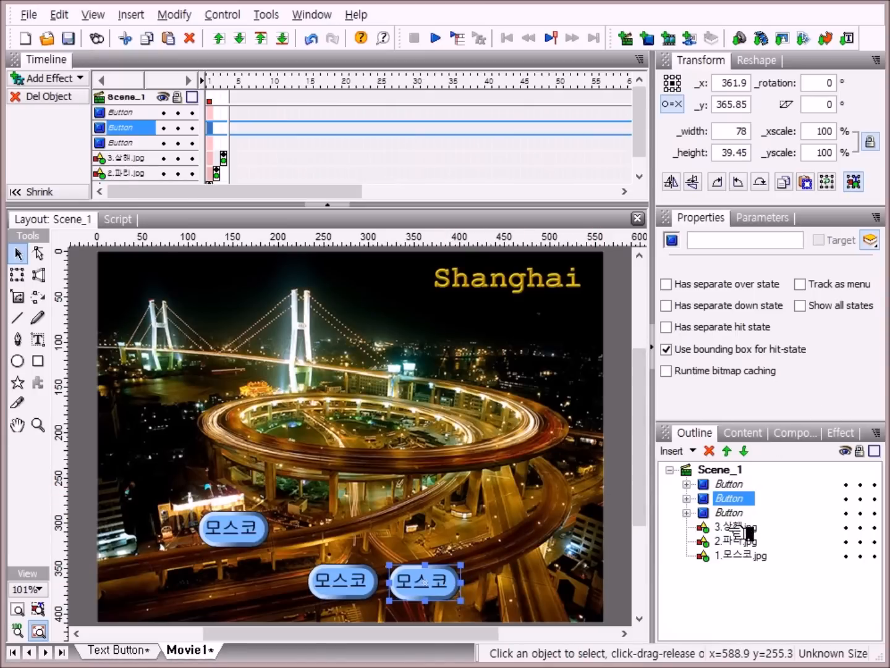
pyautogui.click(732, 512)
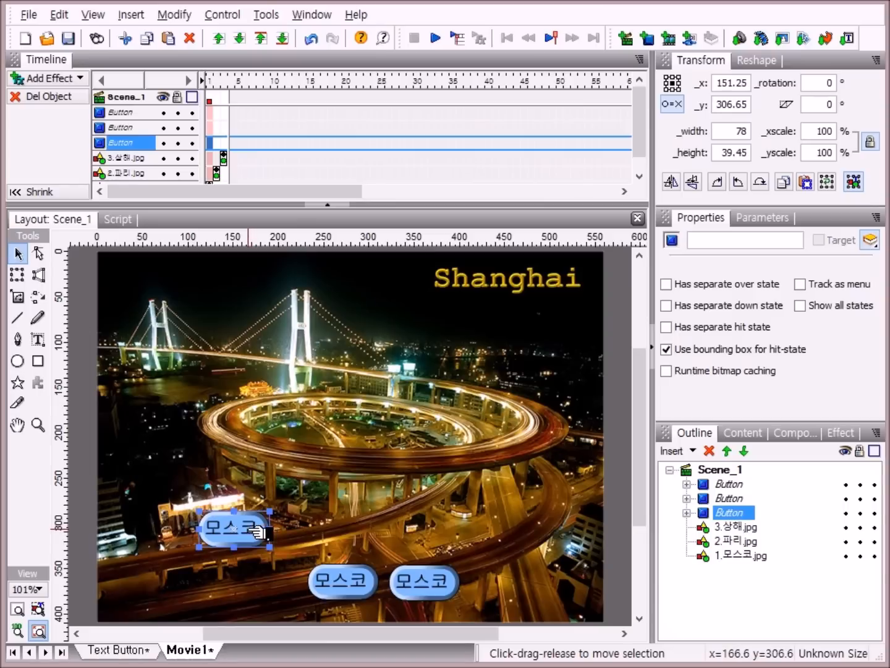
pyautogui.moveTo(255, 528); pyautogui.dragTo(272, 577)
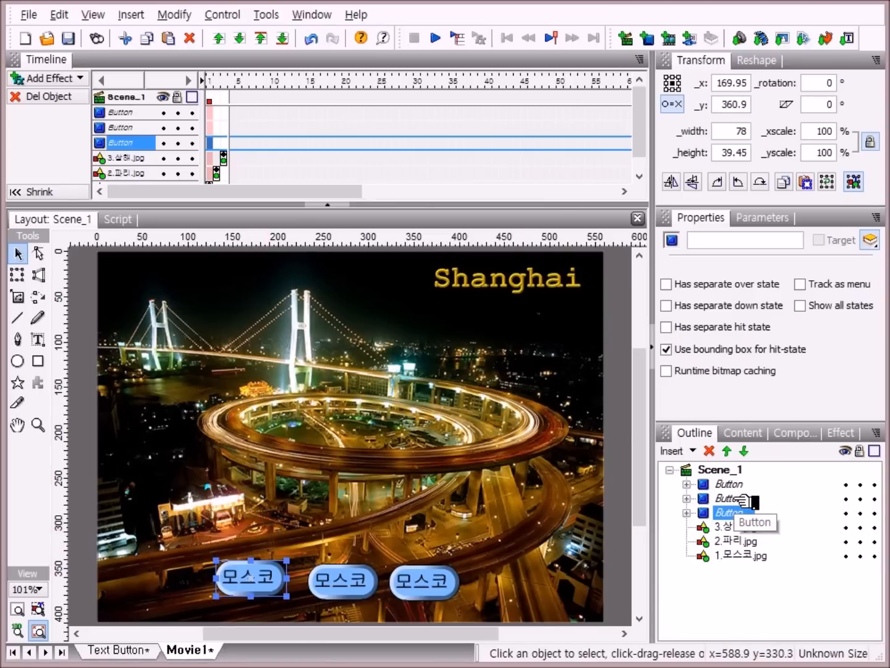
# Step: Swap the positions of the two copied buttons so the row from left to right follows the outline order from lowest to highest
pyautogui.click(748, 497)
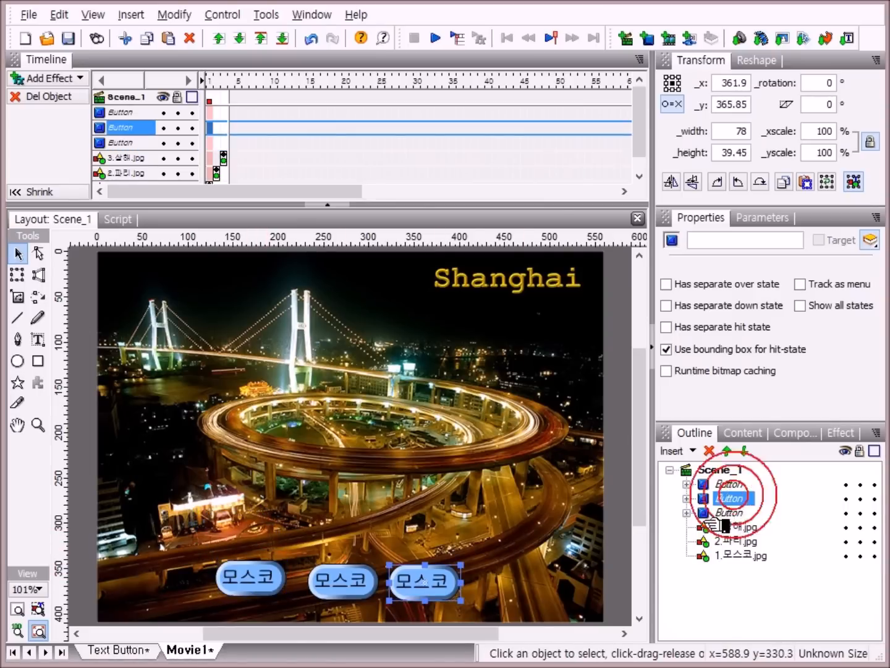
pyautogui.moveTo(351, 583); pyautogui.dragTo(423, 531)
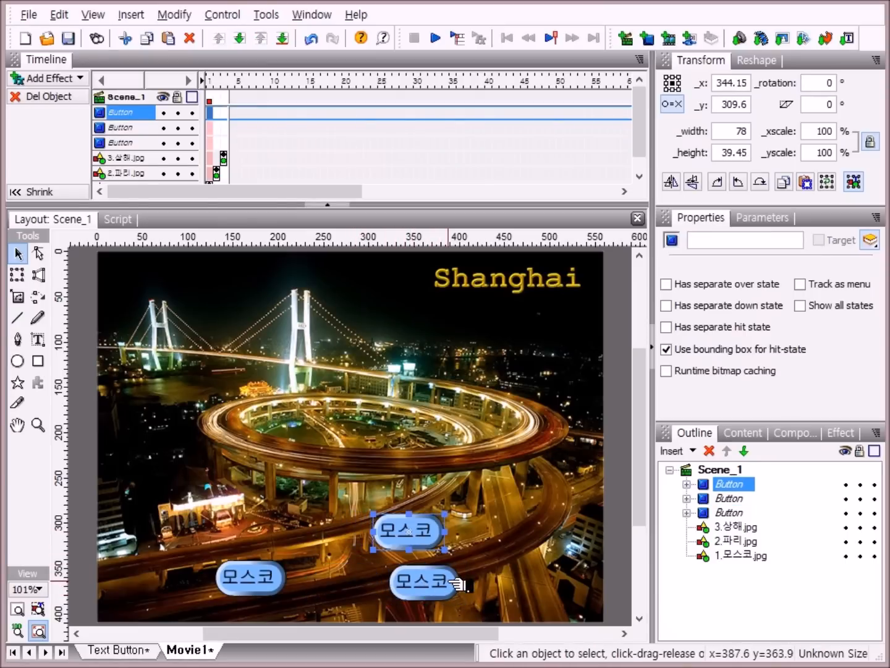
pyautogui.moveTo(436, 581); pyautogui.dragTo(376, 583)
pyautogui.moveTo(421, 538); pyautogui.dragTo(463, 577)
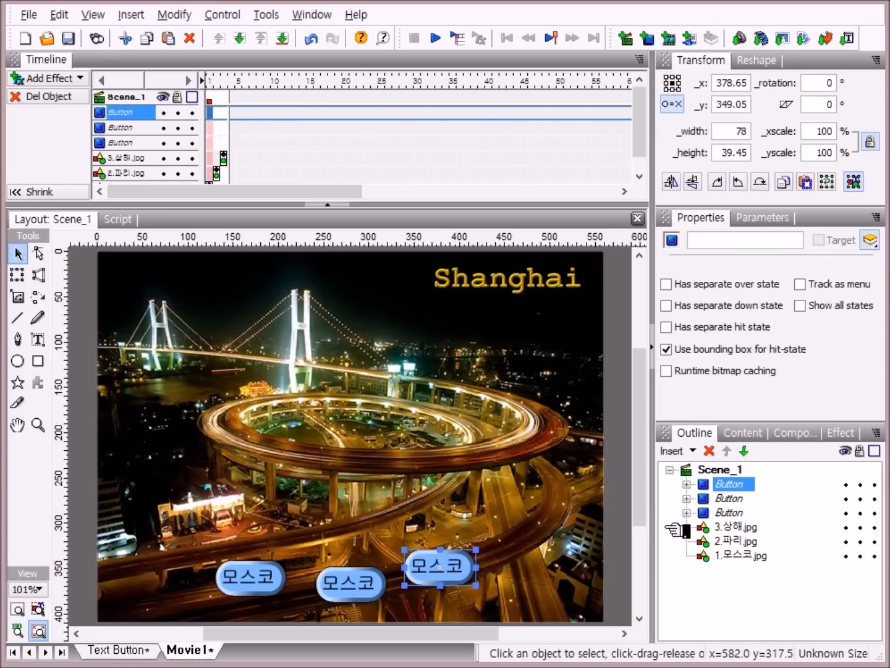
pyautogui.click(734, 513)
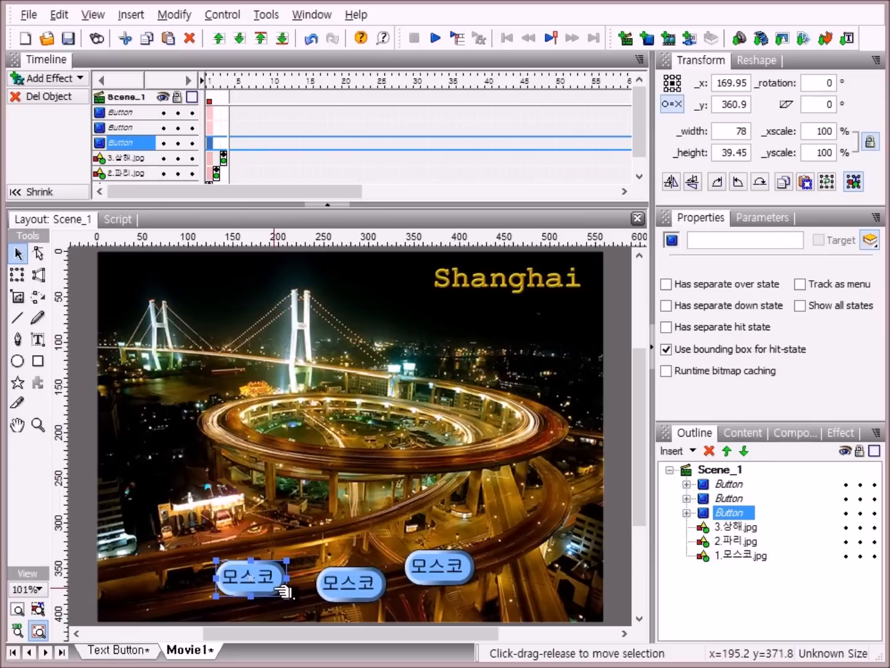
pyautogui.click(717, 498)
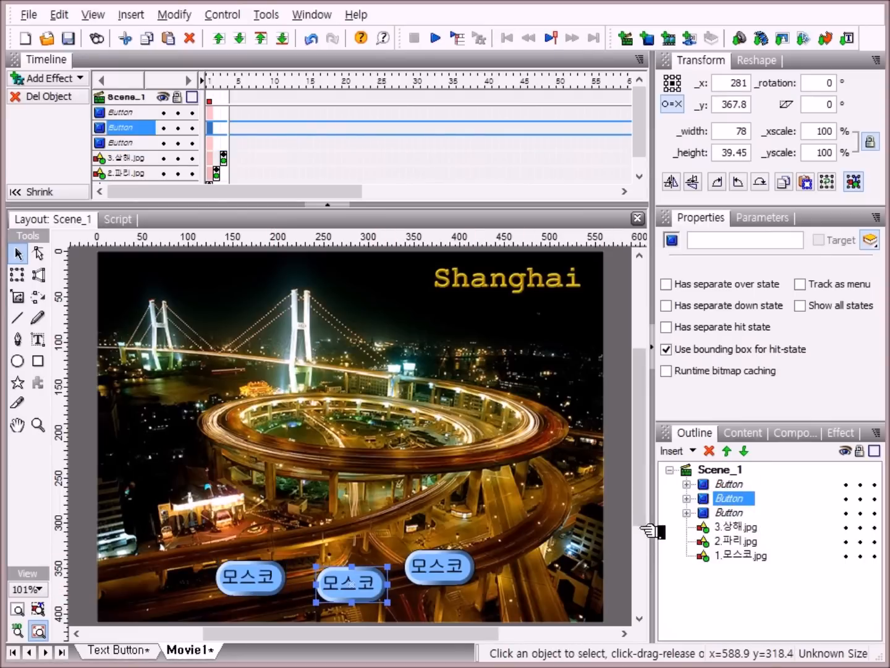
pyautogui.click(742, 484)
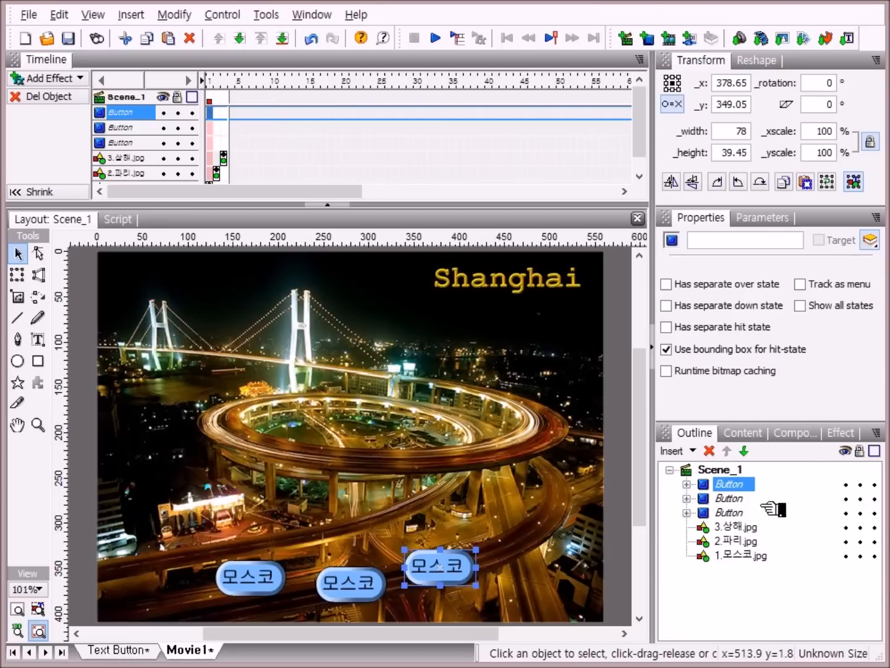
# Step: Rename the three buttons in the outline, from the lowest to the highest, as 모스코, 파리 and 상해
pyautogui.click(740, 513)
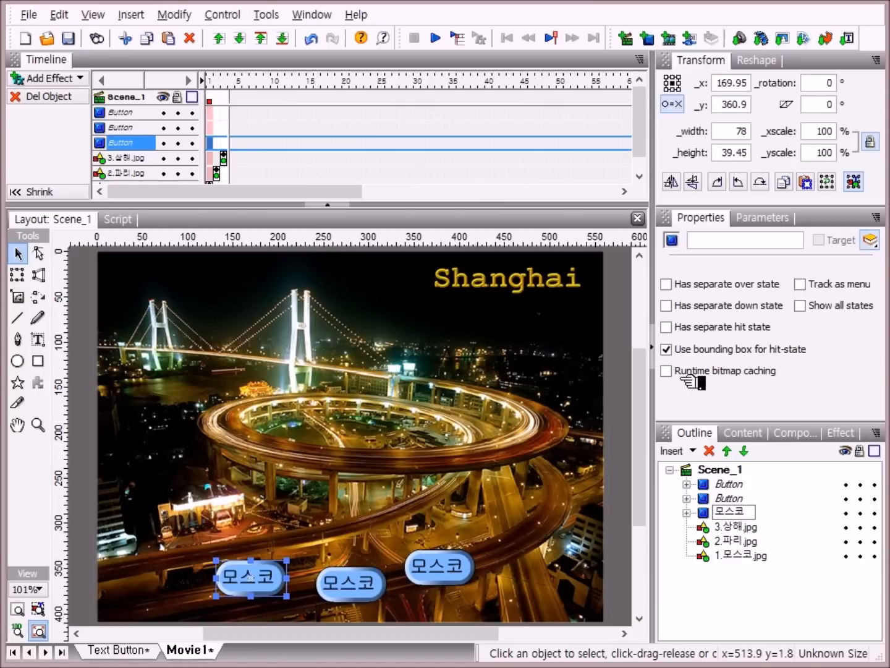
pyautogui.press('Return')
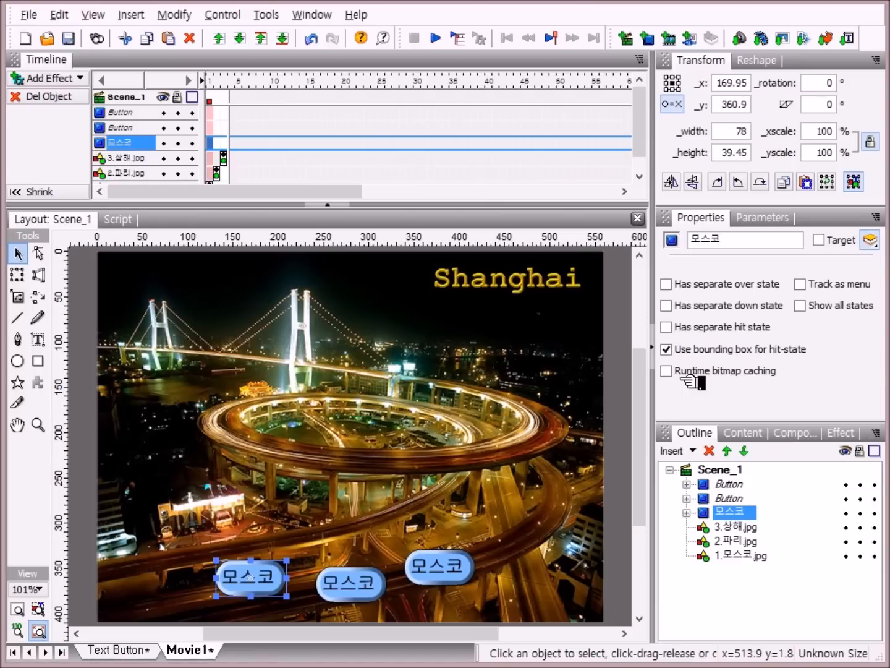
pyautogui.click(729, 499)
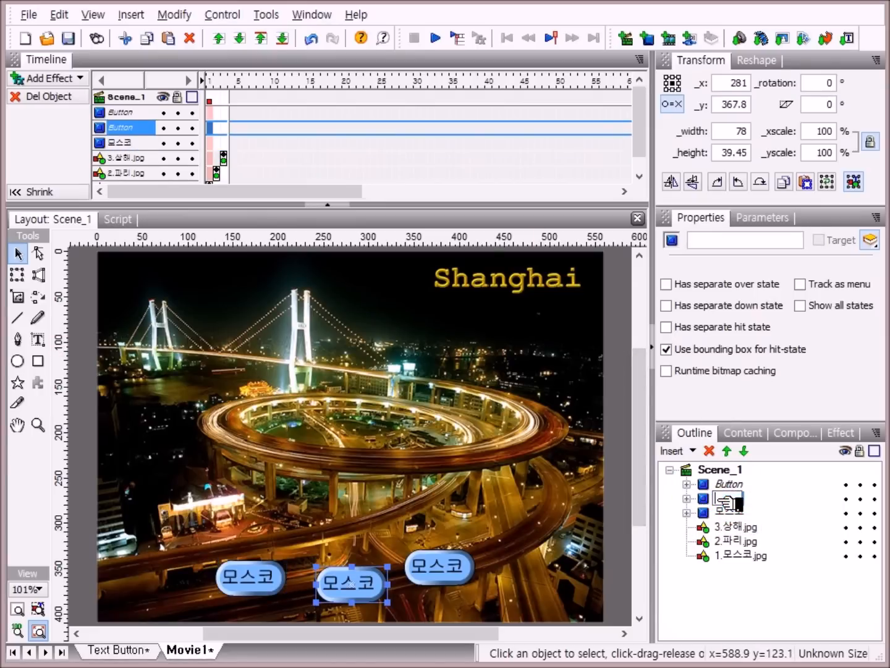
pyautogui.click(693, 178)
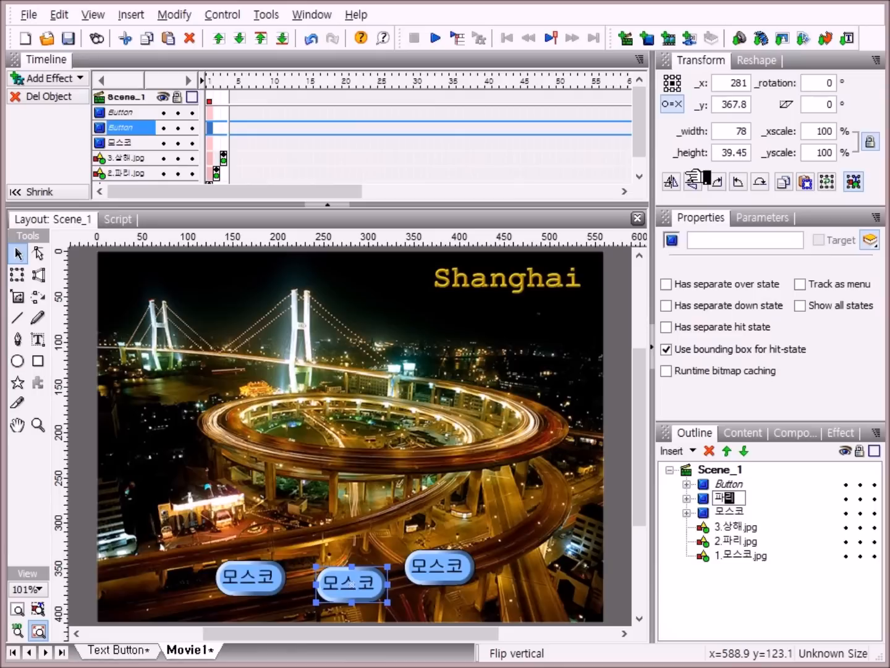
pyautogui.press('Return')
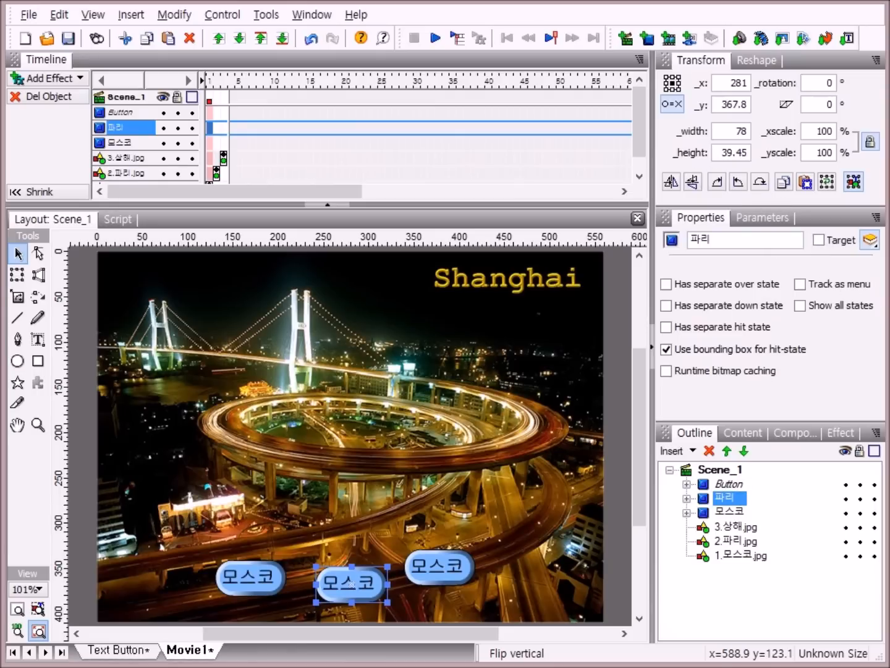
pyautogui.click(735, 485)
pyautogui.click(734, 485)
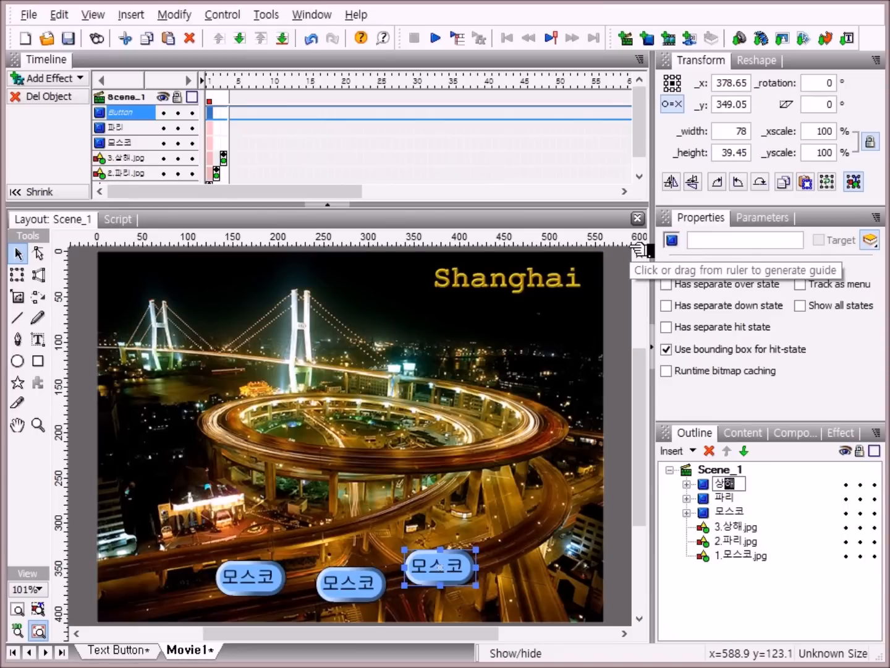
pyautogui.press('Return')
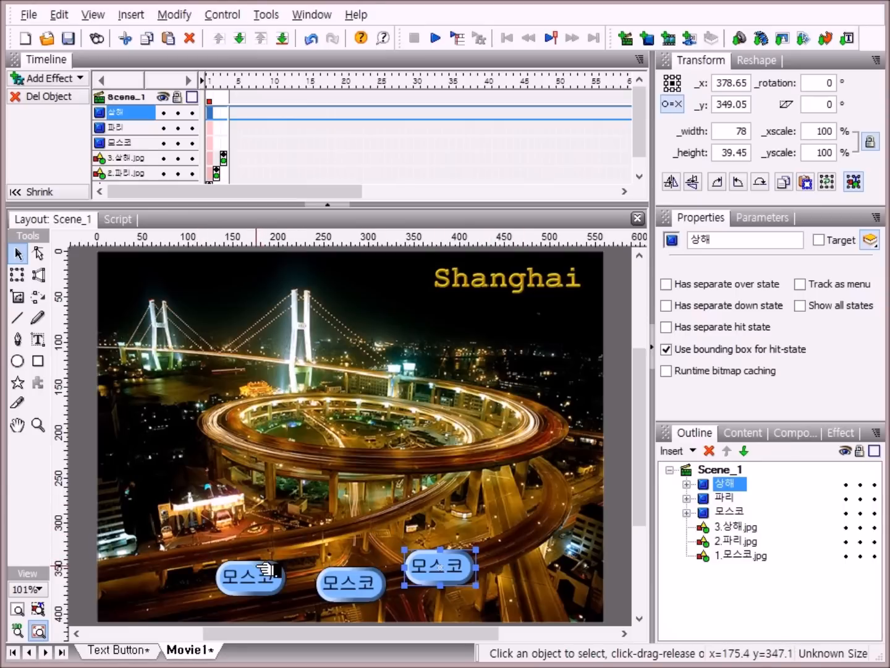
# Step: Inspect the label text inside the 모스코 button in its text editor without changing it
pyautogui.click(733, 512)
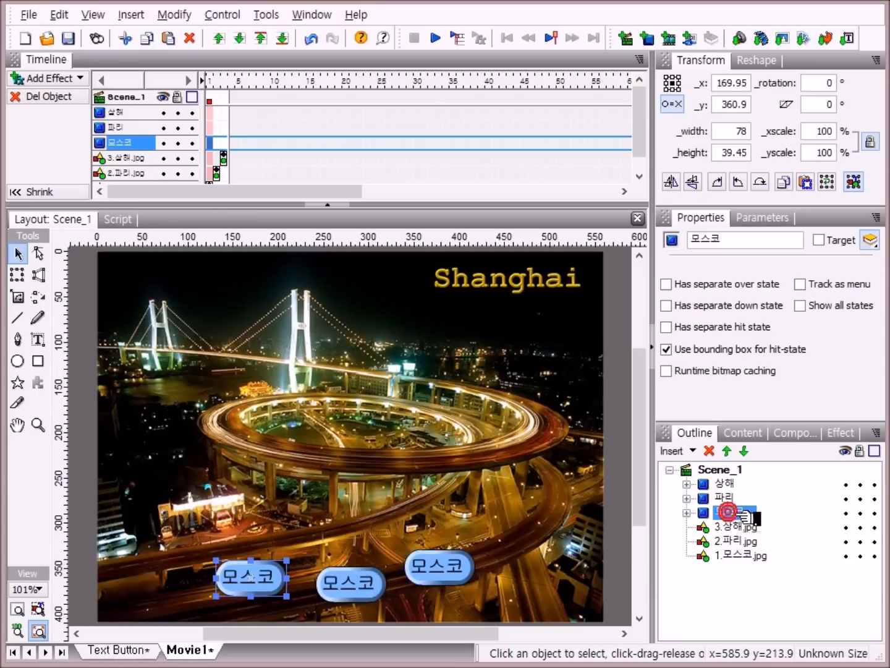
pyautogui.click(687, 512)
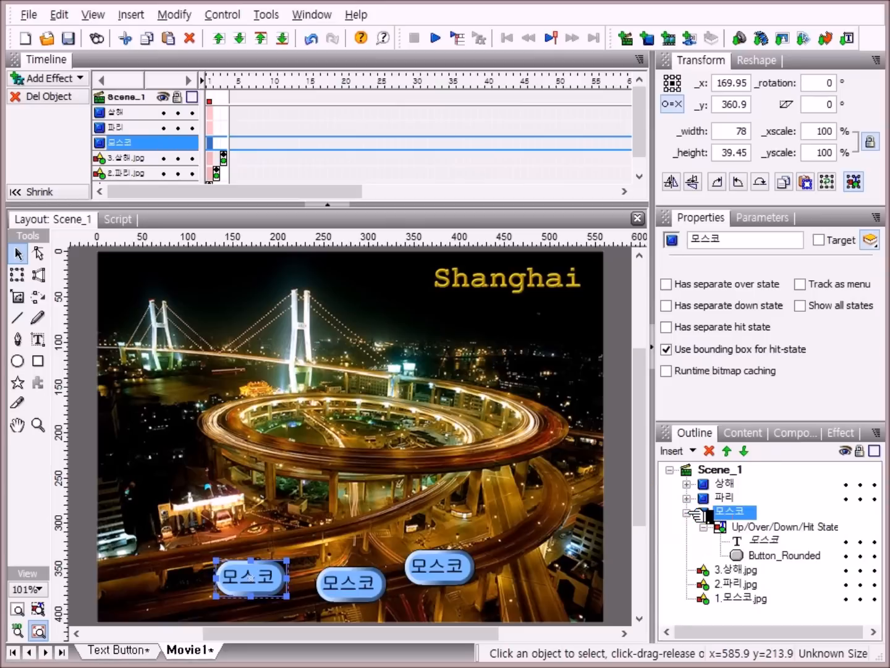
pyautogui.click(768, 540)
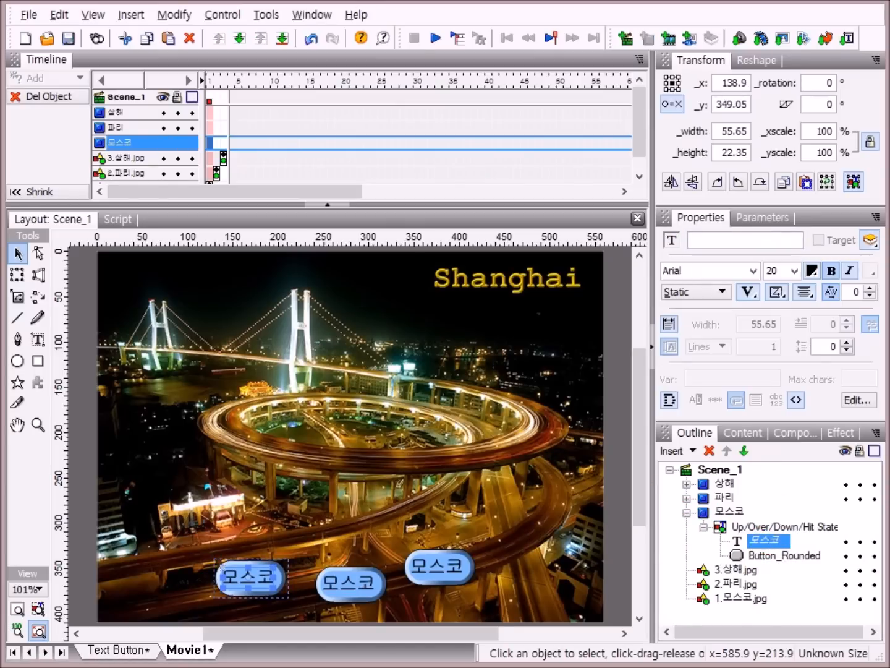
pyautogui.click(874, 400)
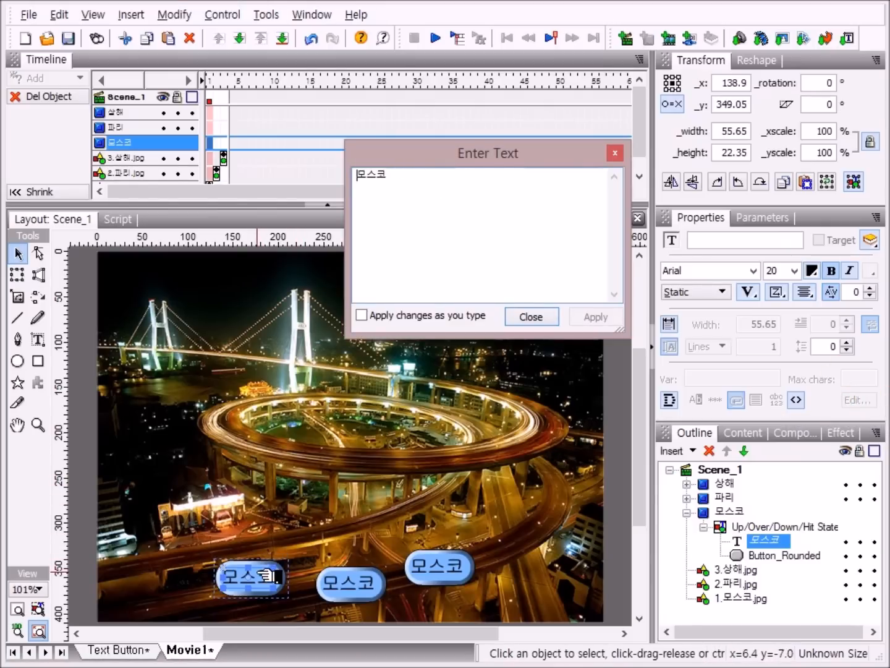
pyautogui.click(617, 152)
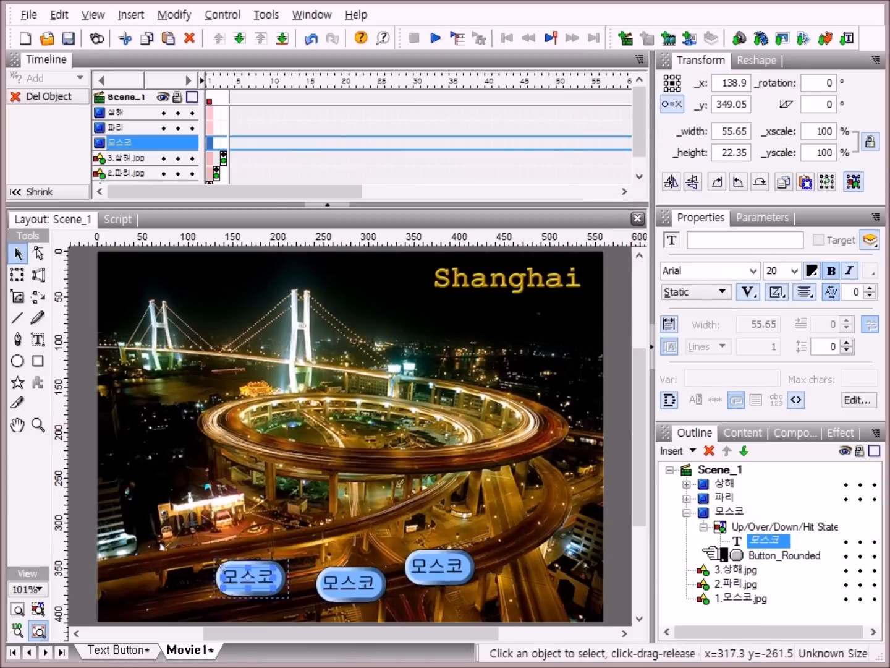
pyautogui.click(686, 512)
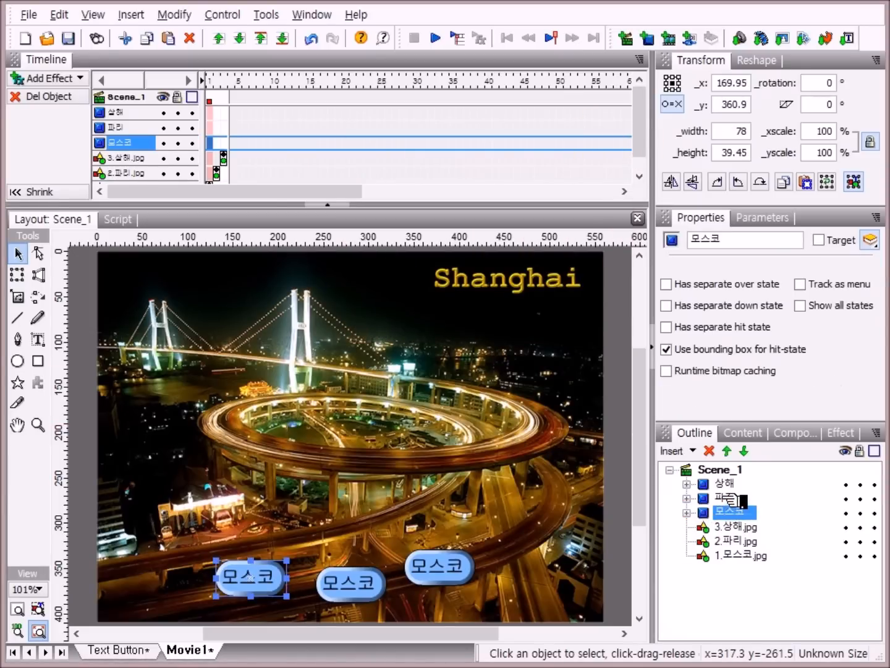
# Step: Change the label text inside the 파리 button to "파 리", with a space between the syllables
pyautogui.click(717, 498)
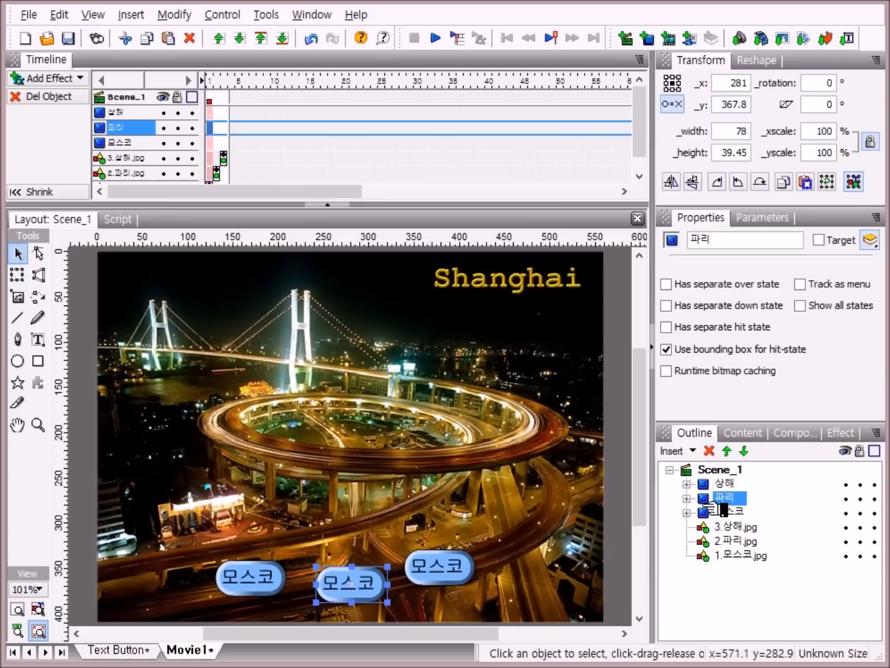
pyautogui.click(687, 499)
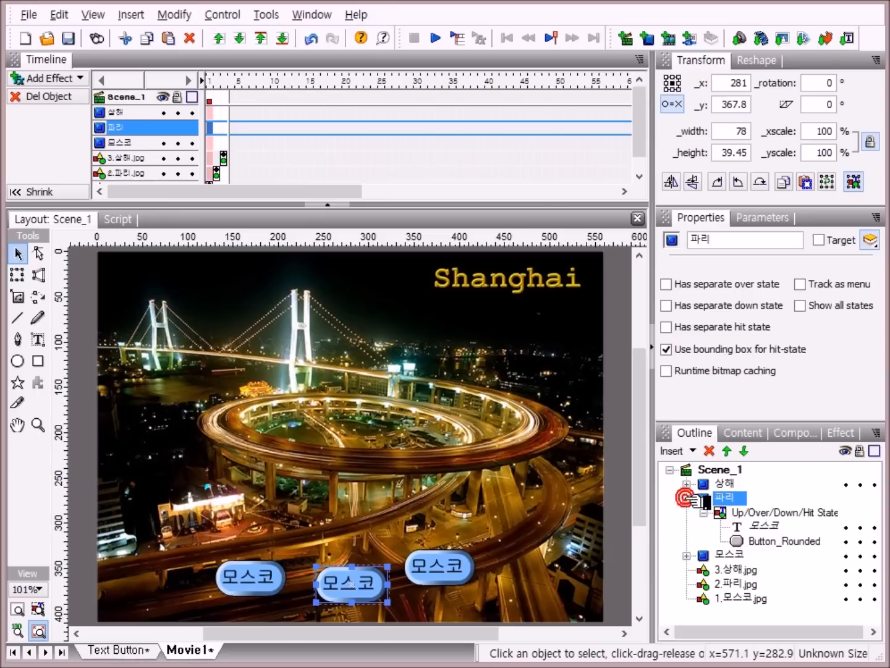
pyautogui.click(775, 525)
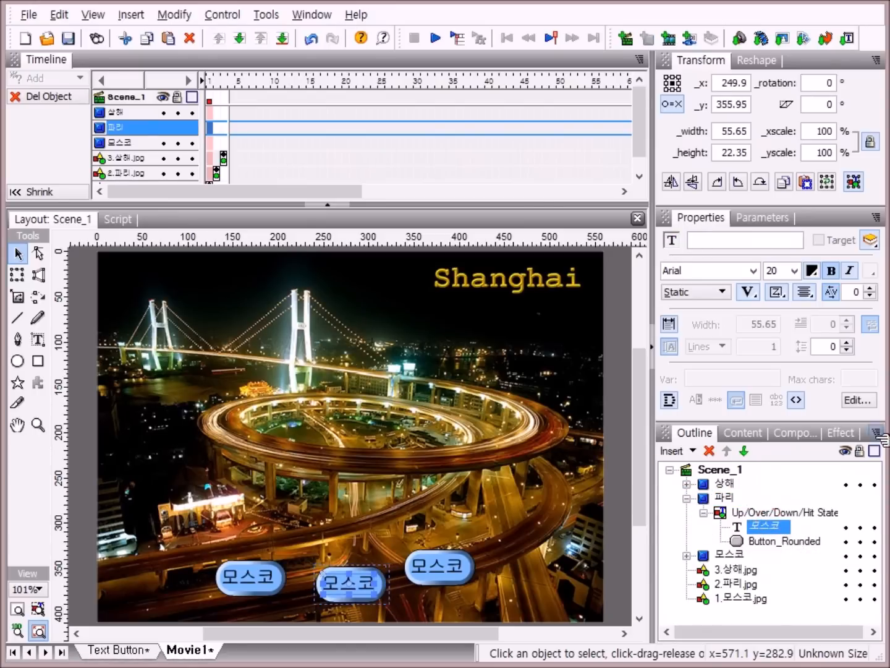
pyautogui.click(865, 399)
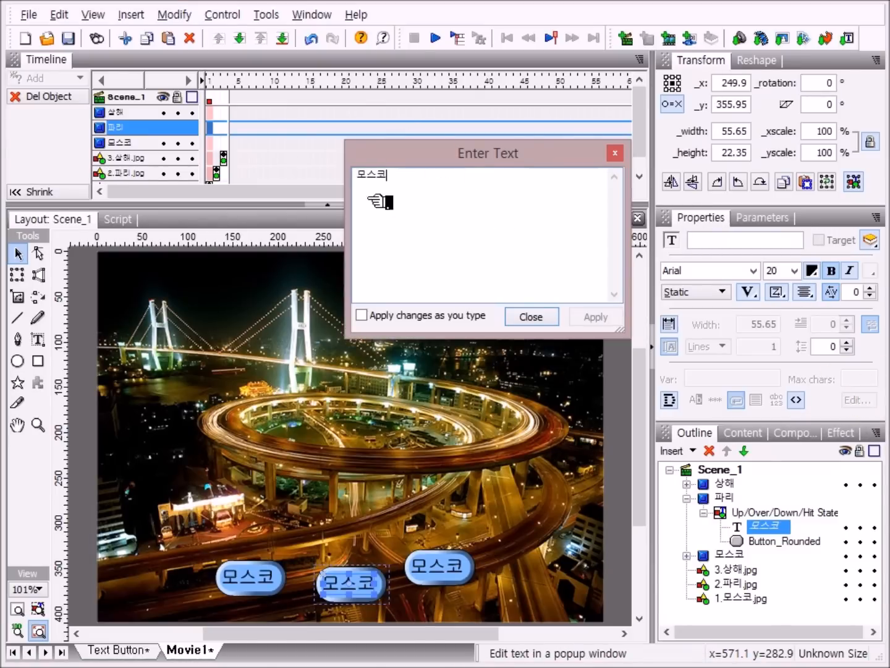
pyautogui.press('BackSpace')
pyautogui.press('BackSpace')
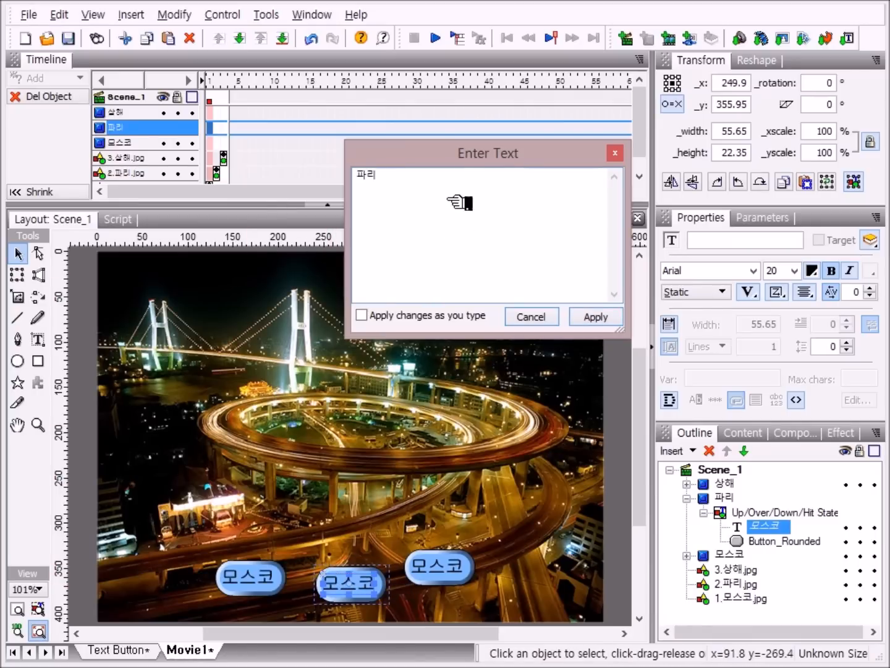
pyautogui.click(366, 174)
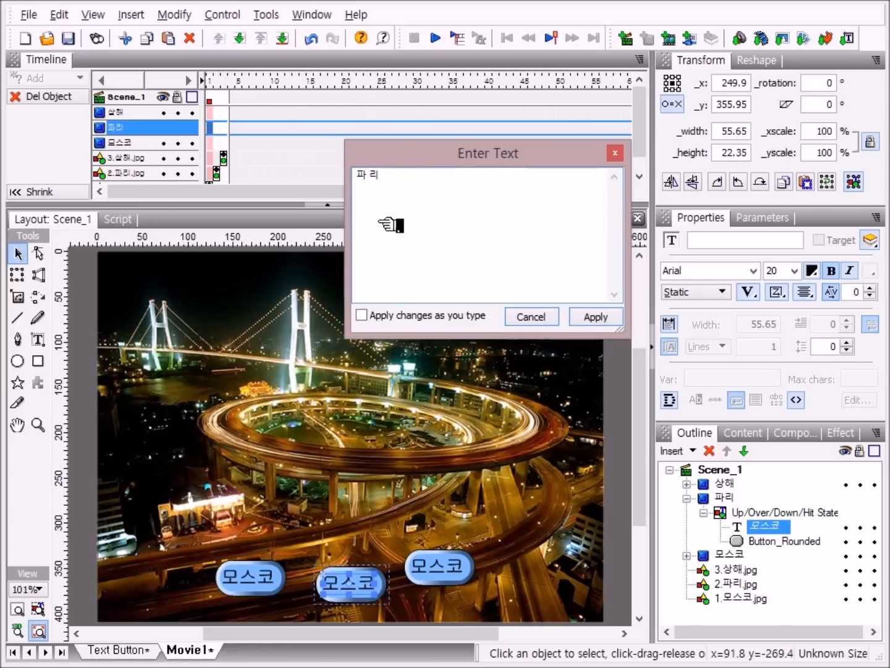
pyautogui.click(590, 317)
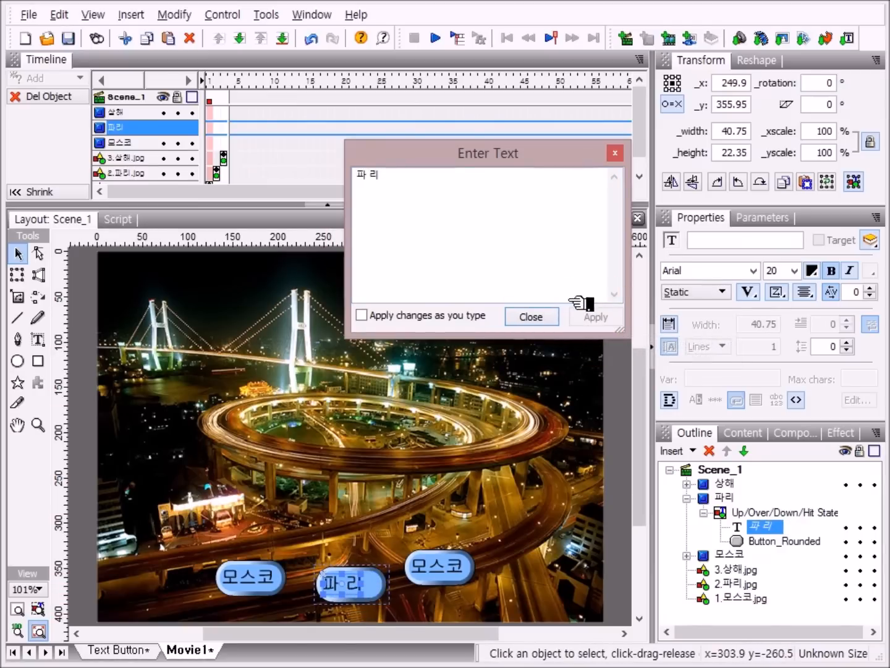
pyautogui.click(532, 316)
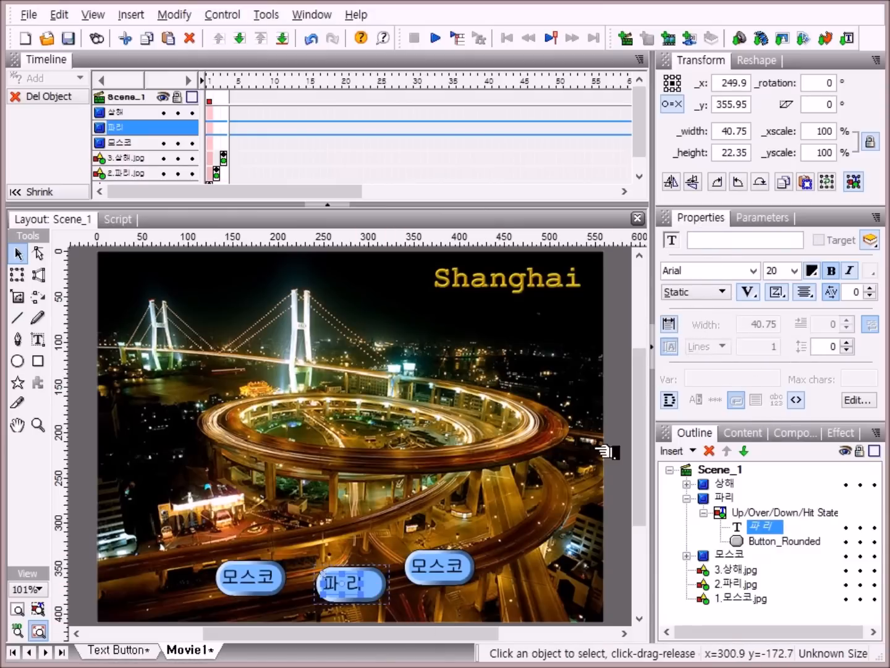
# Step: Make the 파 리 label's text width adjustable and centre the label inside its button at about x 260, y 358
pyautogui.click(680, 324)
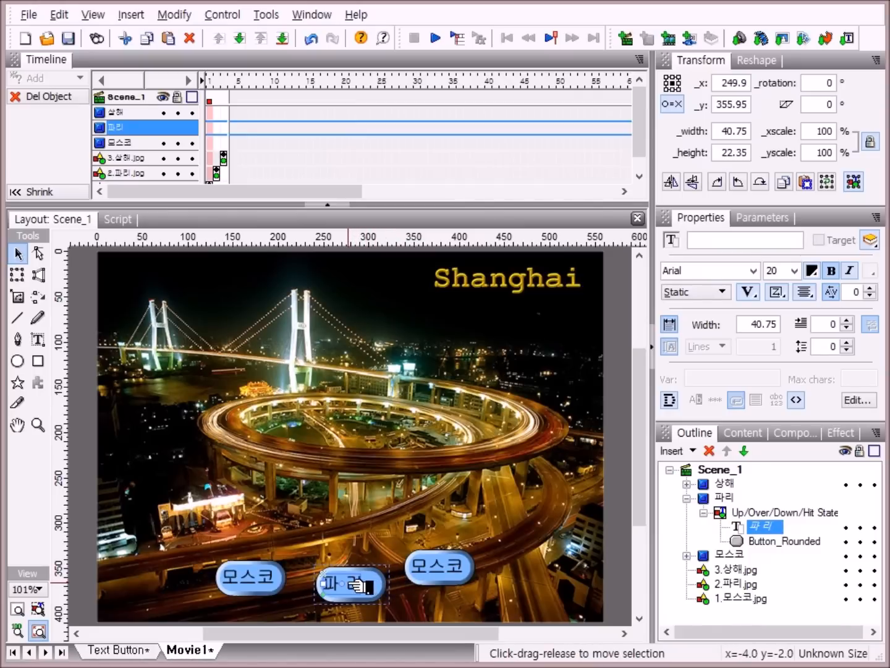
pyautogui.moveTo(361, 583); pyautogui.dragTo(371, 586)
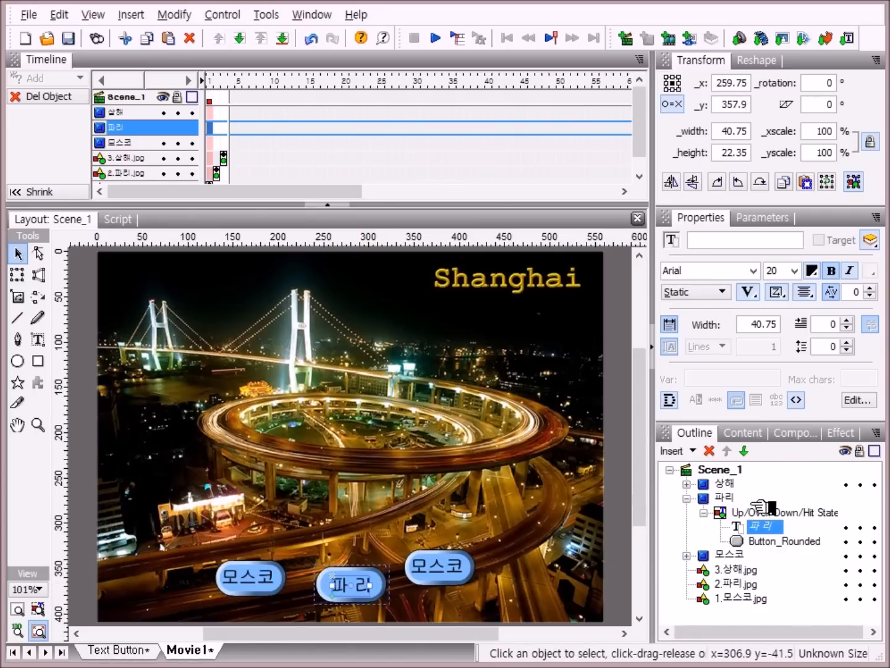
pyautogui.moveTo(766, 498); pyautogui.dragTo(687, 497)
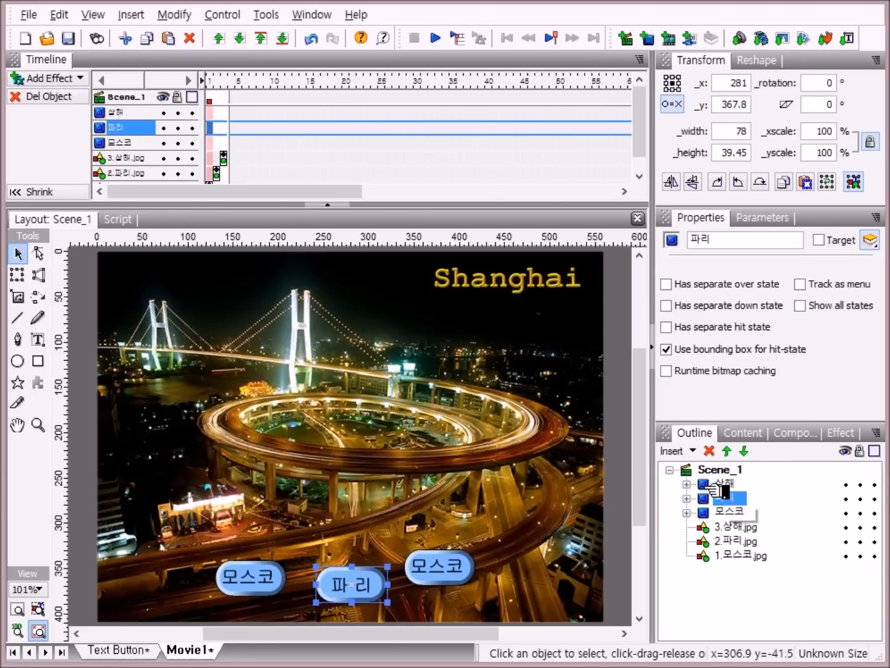
# Step: Change the label text inside the 상해 button to "상 해", with a space between the syllables
pyautogui.click(686, 484)
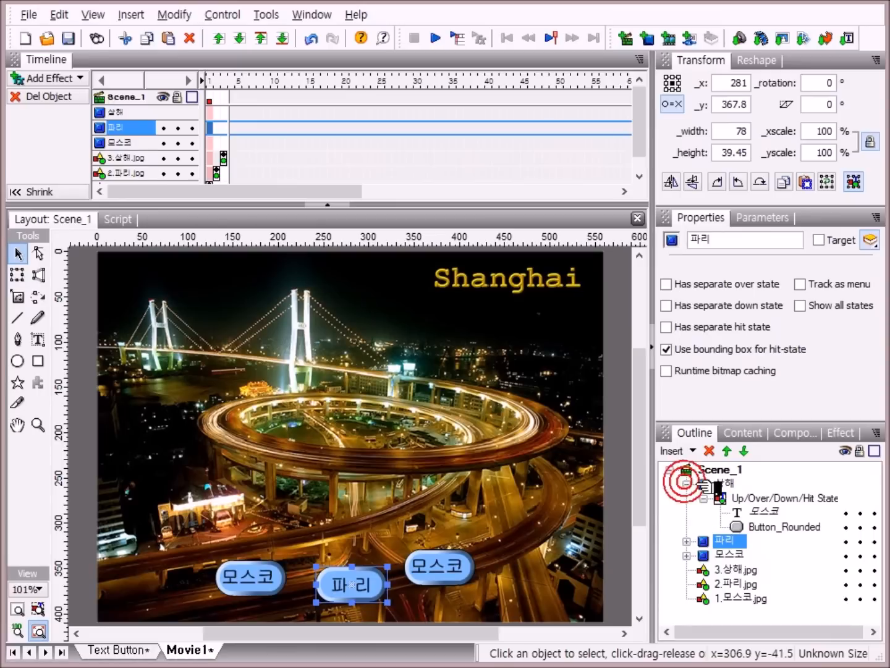
pyautogui.click(766, 512)
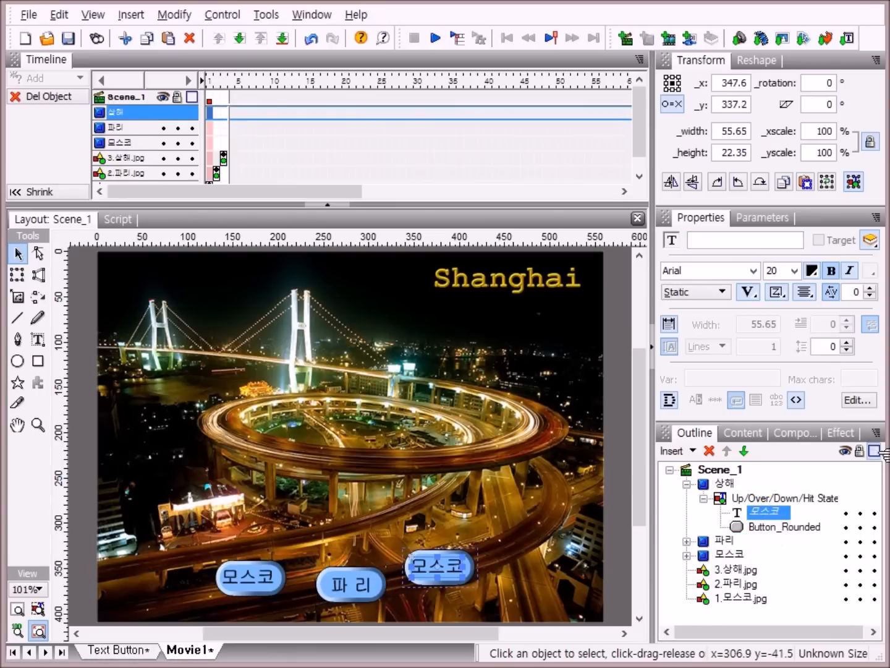
pyautogui.click(871, 400)
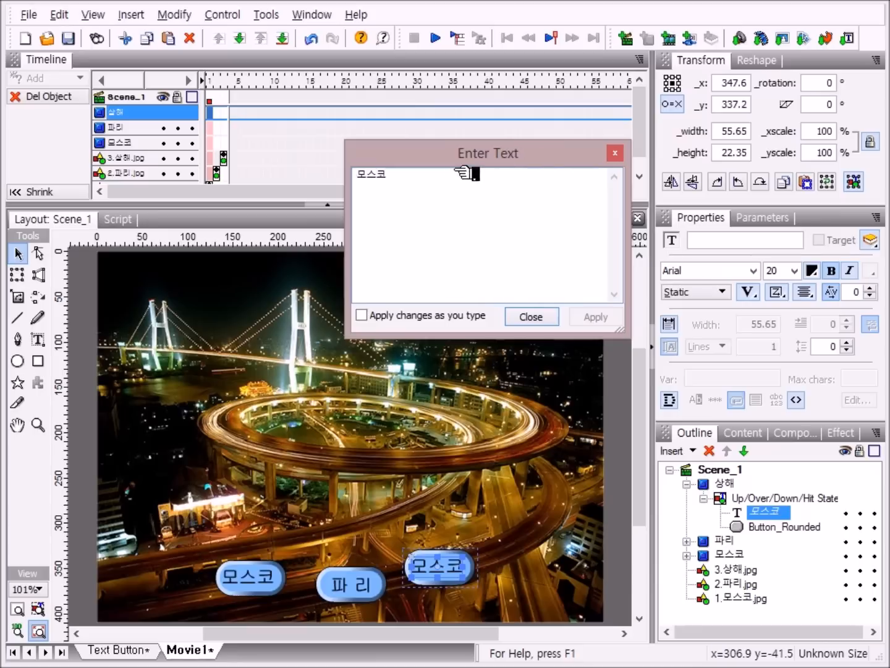
pyautogui.click(433, 172)
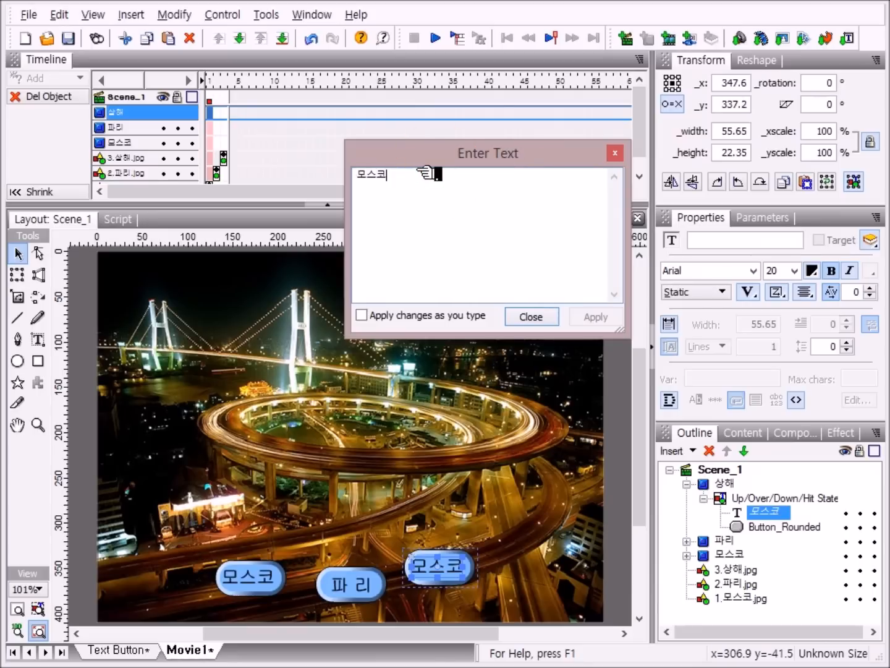
pyautogui.press('BackSpace')
pyautogui.press('BackSpace')
pyautogui.press('BackSpace')
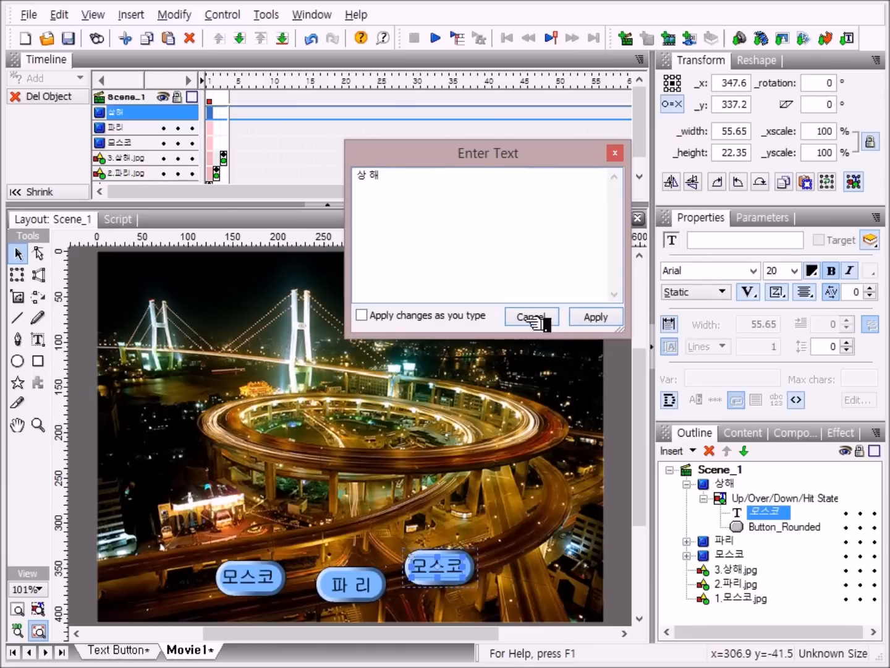
pyautogui.click(607, 315)
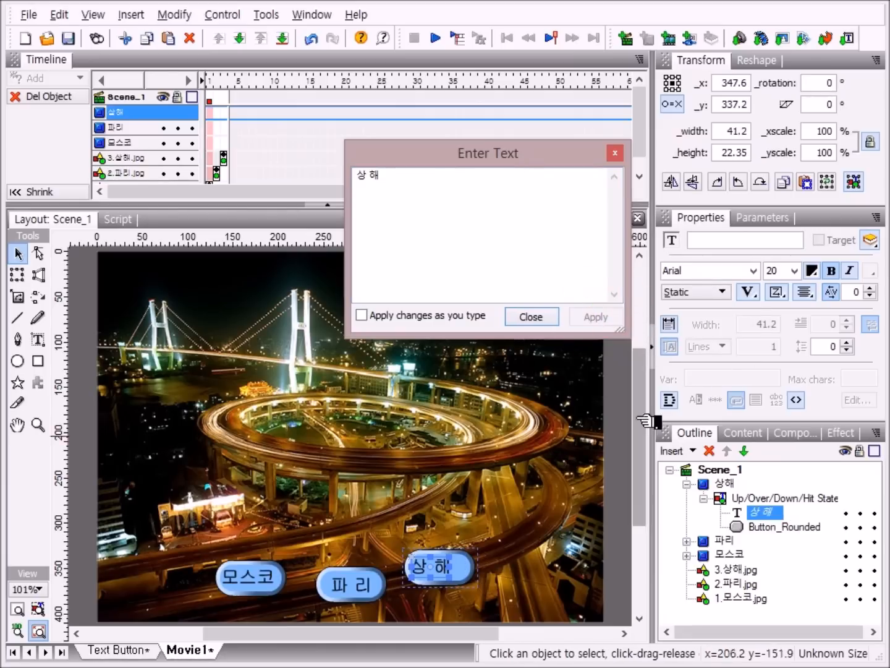
pyautogui.click(556, 317)
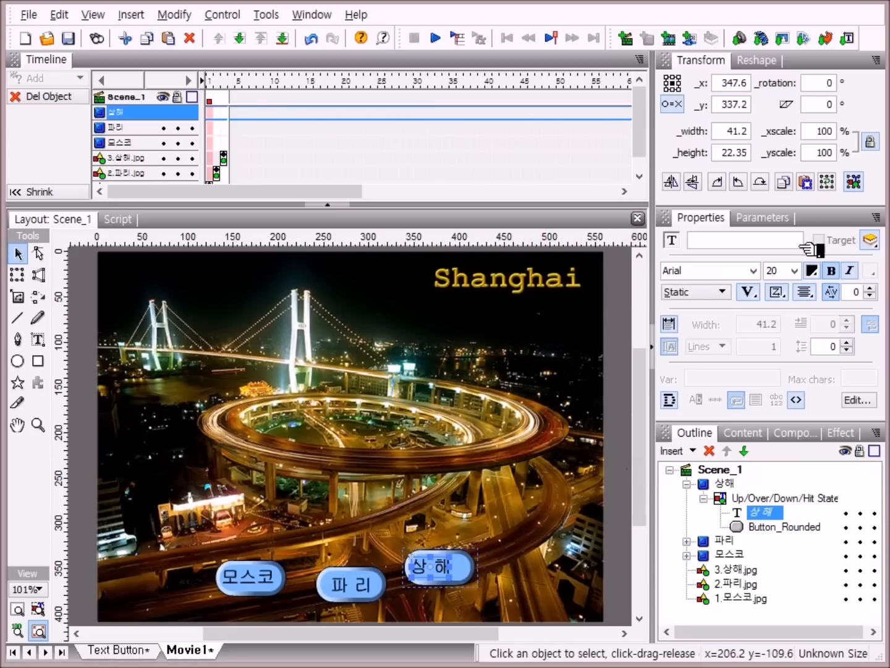
# Step: Make the 상 해 label's text width adjustable and centre the label inside its button at about x 356, y 338
pyautogui.click(670, 323)
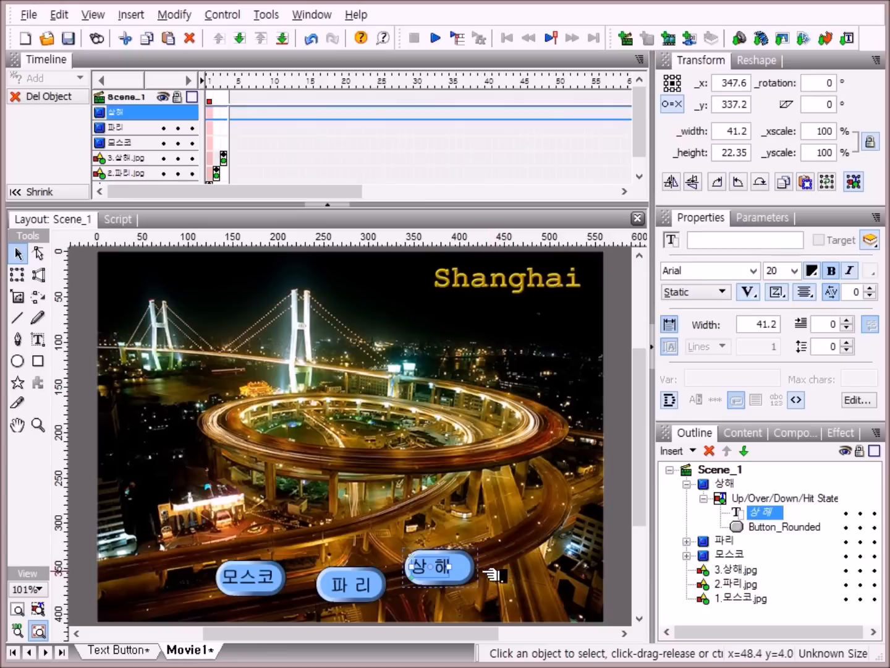
pyautogui.click(449, 569)
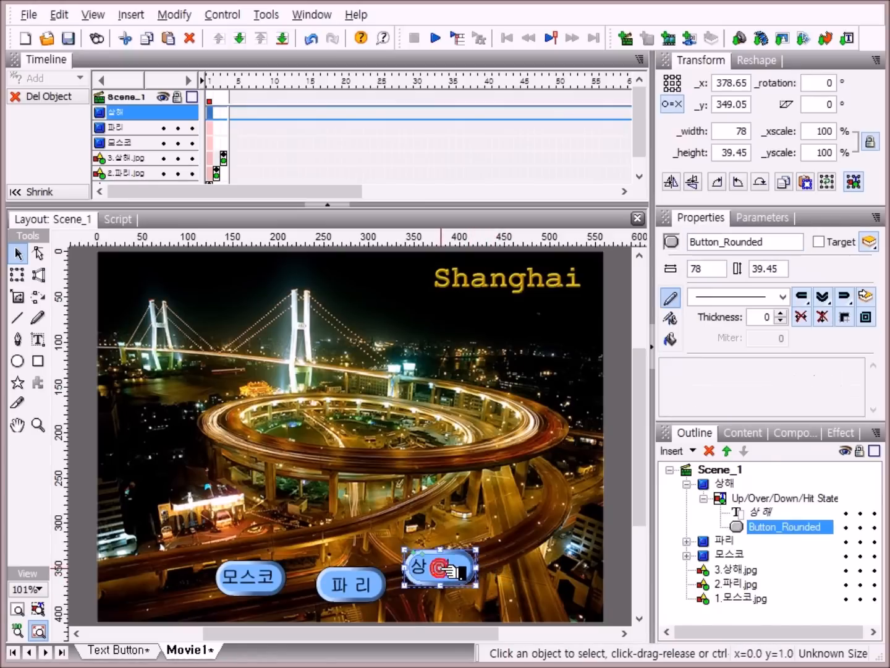
pyautogui.click(764, 510)
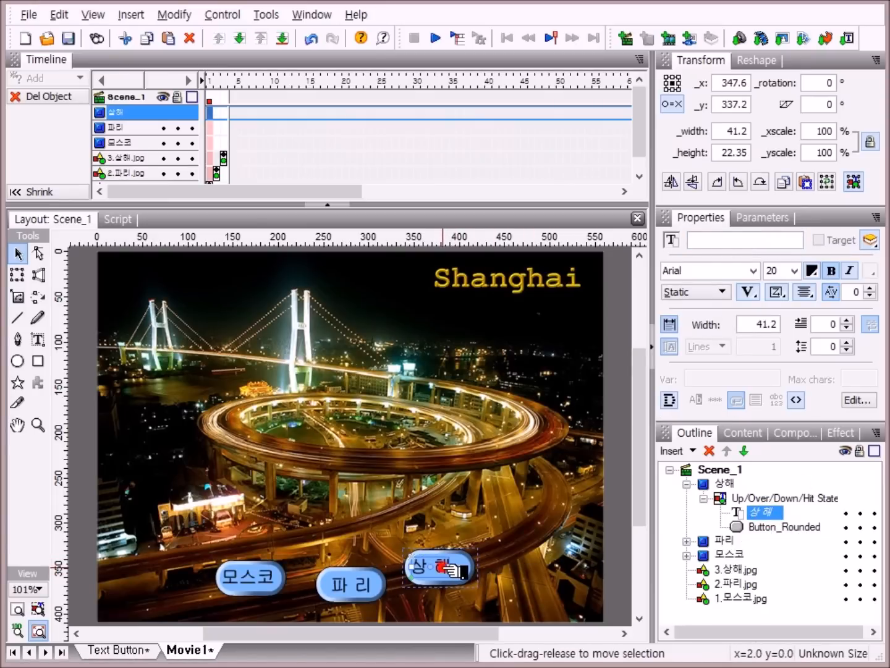
pyautogui.moveTo(453, 569); pyautogui.dragTo(458, 570)
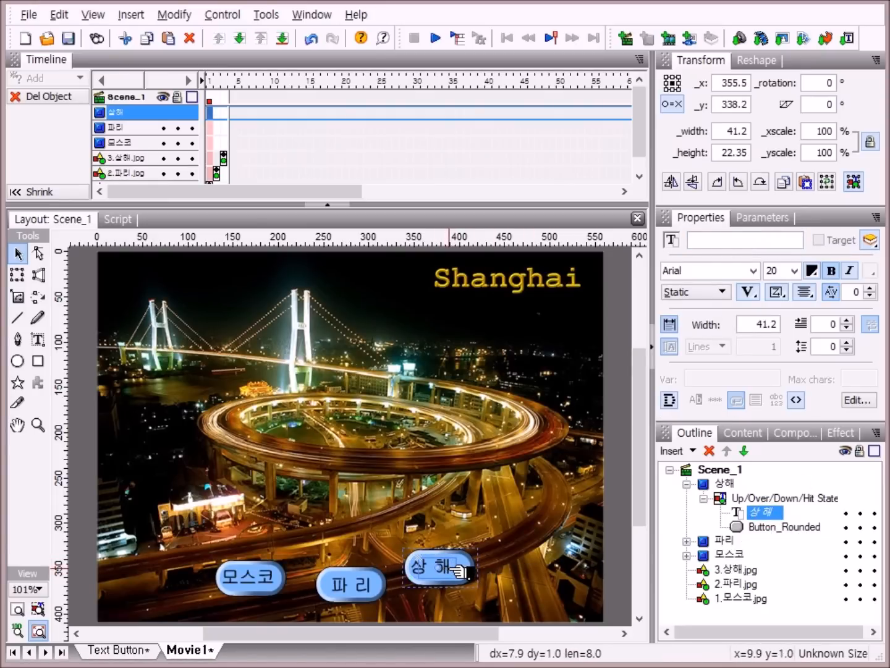
pyautogui.moveTo(459, 569); pyautogui.dragTo(460, 569)
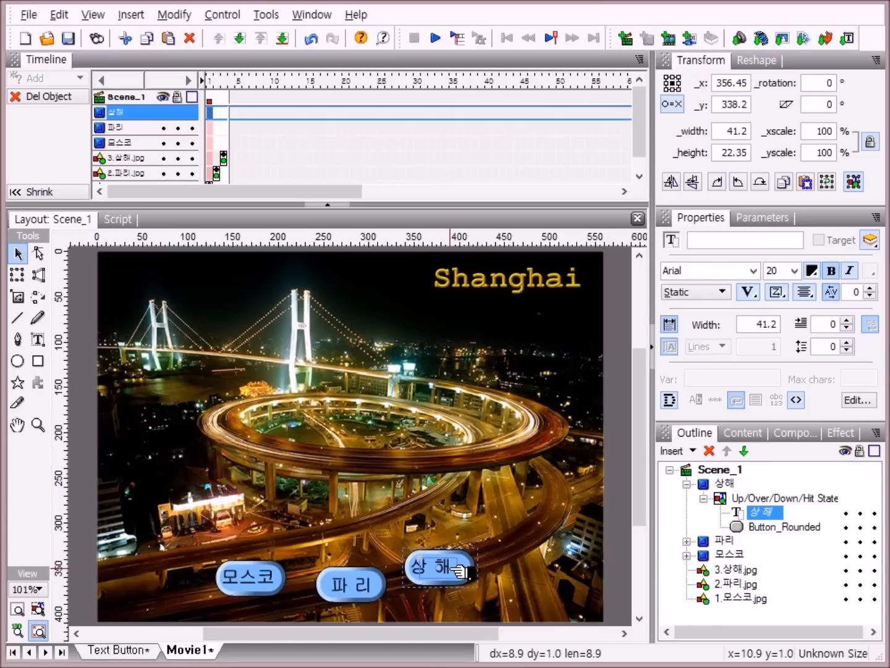
pyautogui.moveTo(460, 571); pyautogui.dragTo(461, 571)
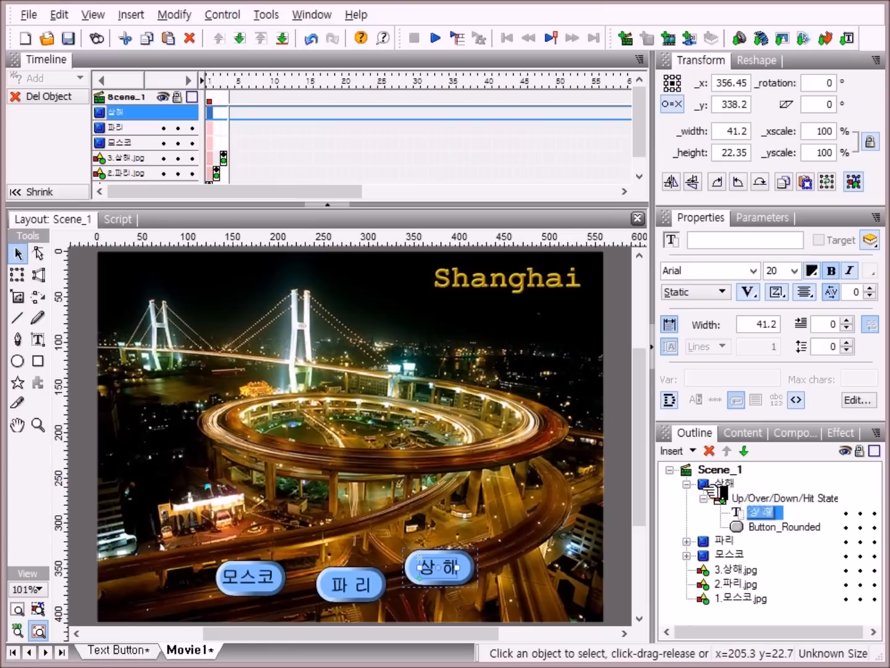
pyautogui.click(686, 482)
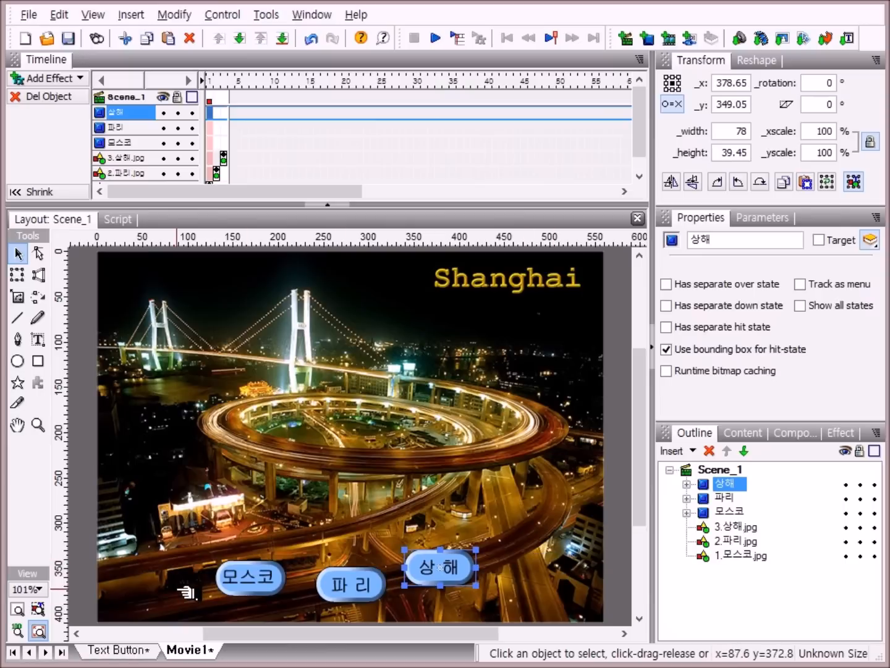
# Step: Move the 파리 button to about x 270, y 375, and open the Align panel with all three buttons selected
pyautogui.click(365, 578)
pyautogui.moveTo(363, 576)
pyautogui.mouseDown()
pyautogui.moveTo(345, 549)
pyautogui.moveTo(364, 581)
pyautogui.mouseUp()
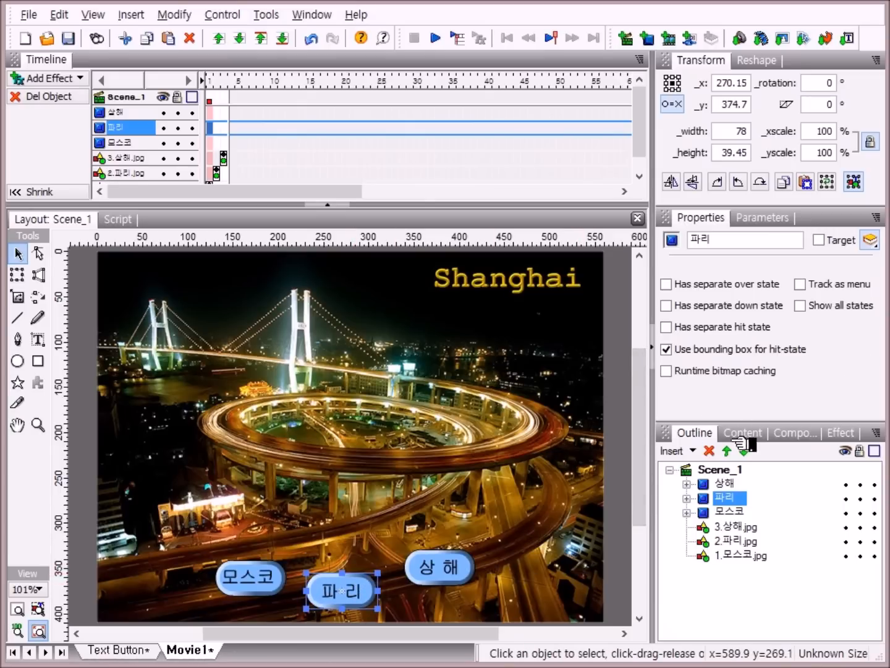
pyautogui.click(718, 512)
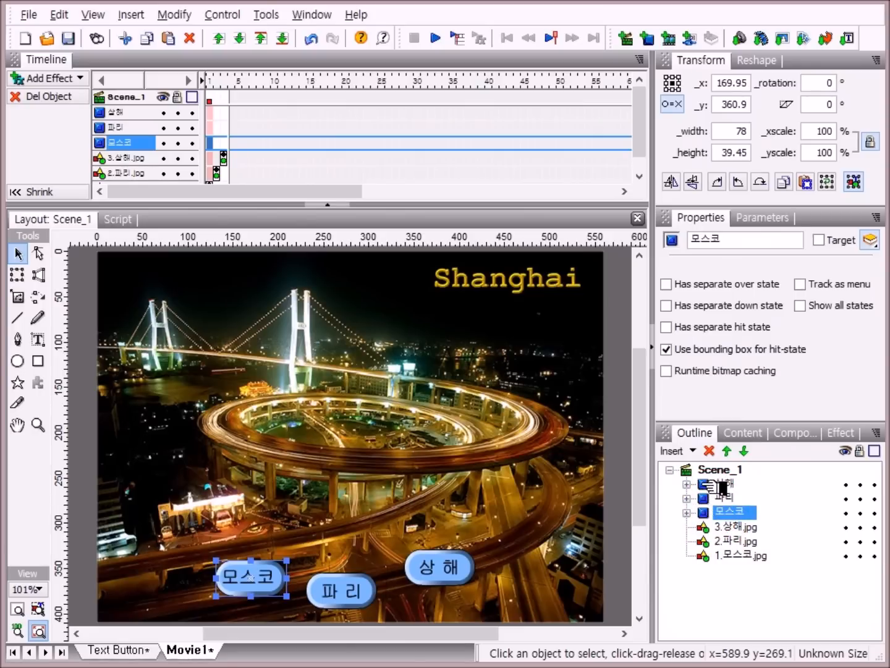
pyautogui.keyDown('shift'); pyautogui.click(720, 486); pyautogui.keyUp('shift')
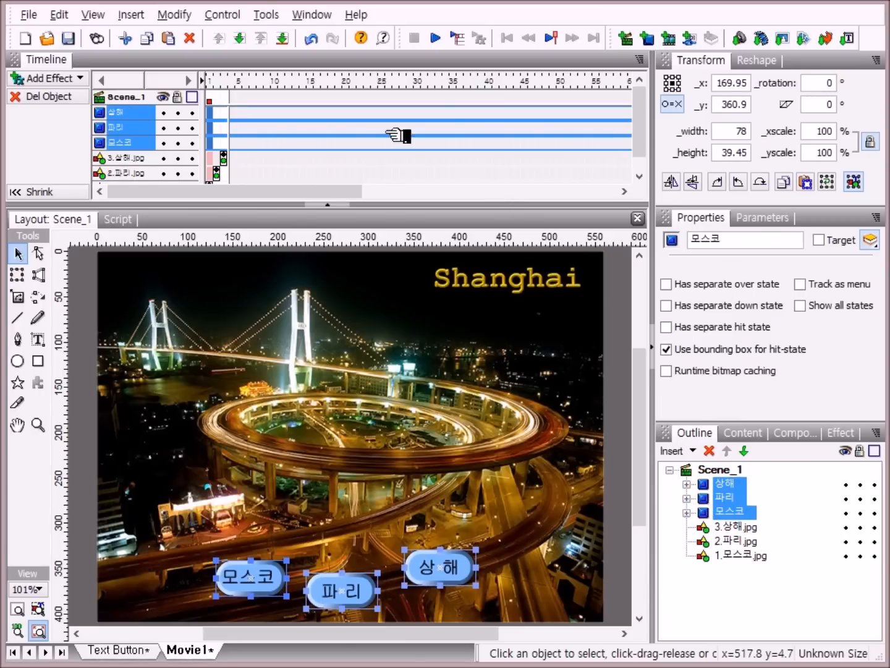
pyautogui.click(312, 15)
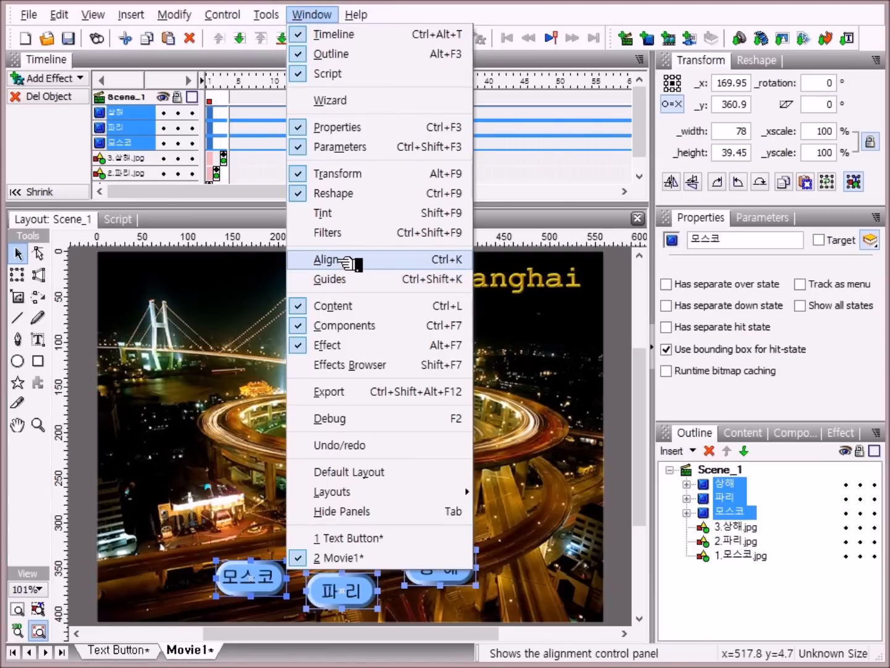
pyautogui.click(343, 260)
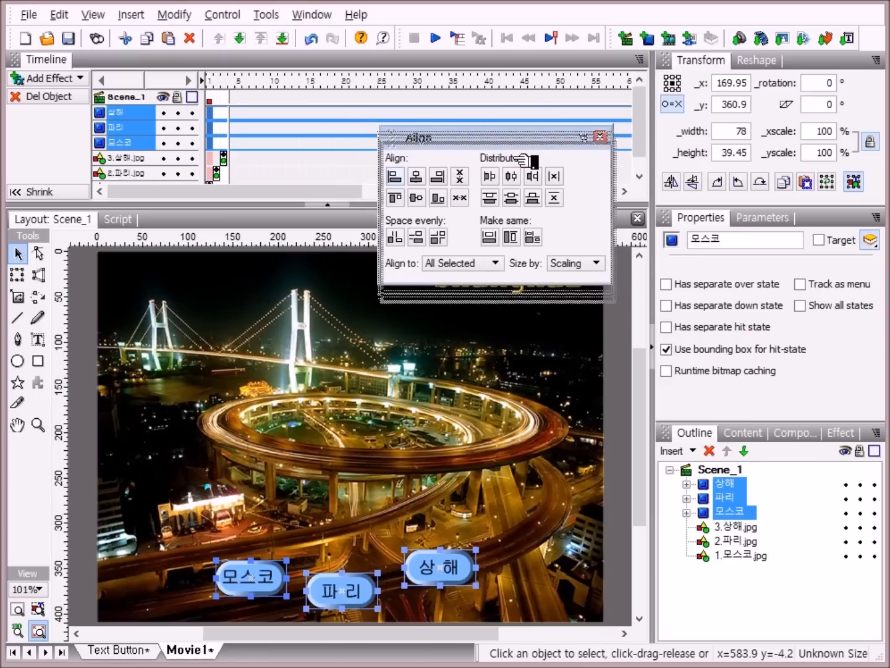
pyautogui.moveTo(520, 139); pyautogui.dragTo(522, 157)
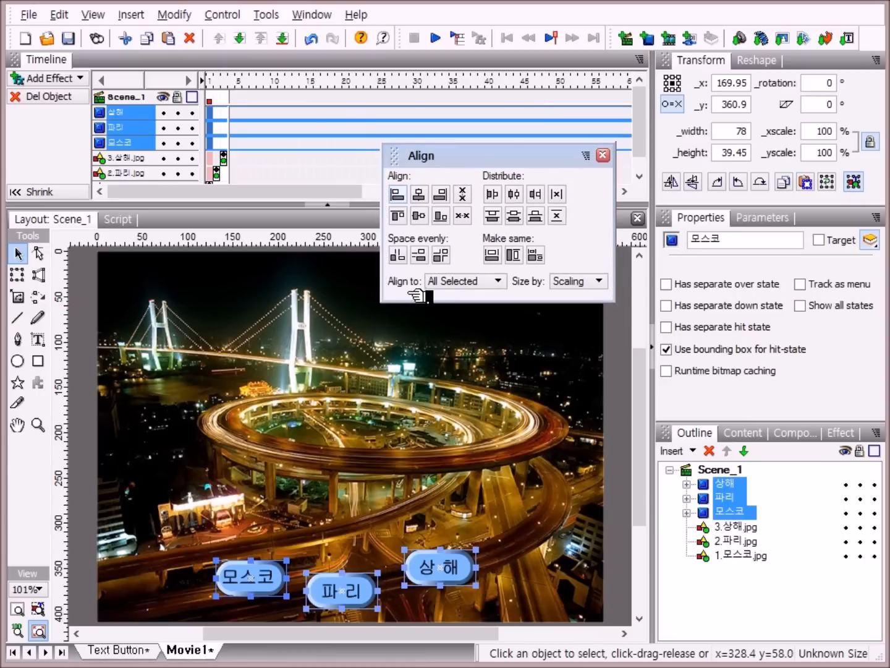
# Step: Try Stage as the alignment reference for the three buttons and return it to All Selected
pyautogui.click(503, 282)
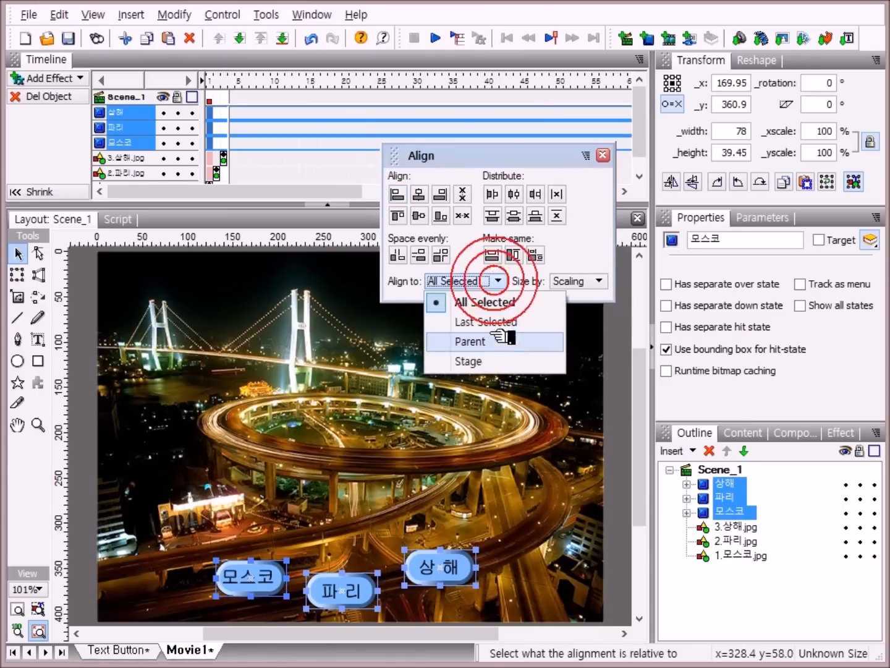
pyautogui.click(472, 360)
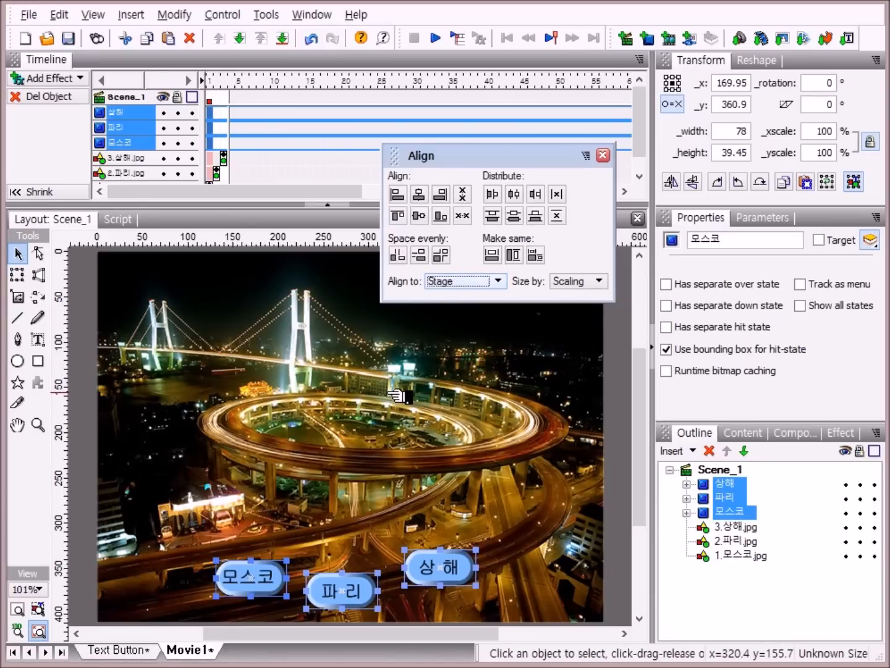
pyautogui.click(507, 283)
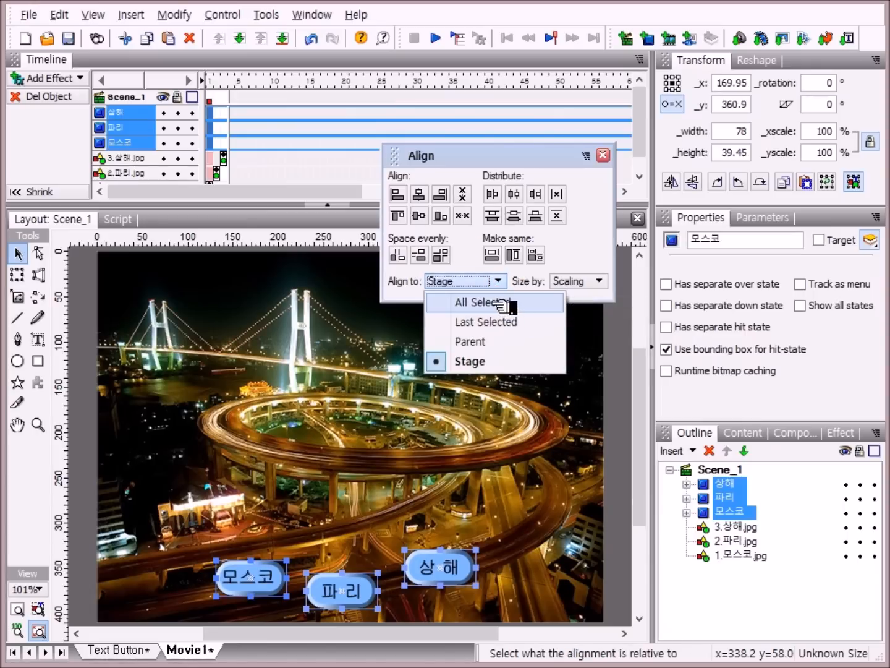
pyautogui.click(499, 303)
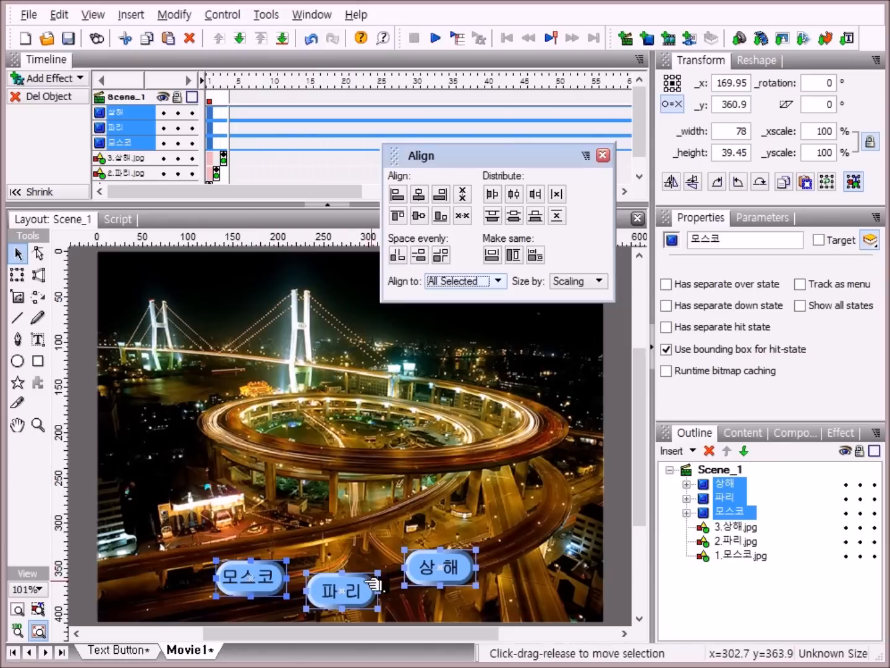
# Step: Space the three buttons evenly in a top-aligned row and move the row so 모스코 sits at about x 190, y 382
pyautogui.click(397, 256)
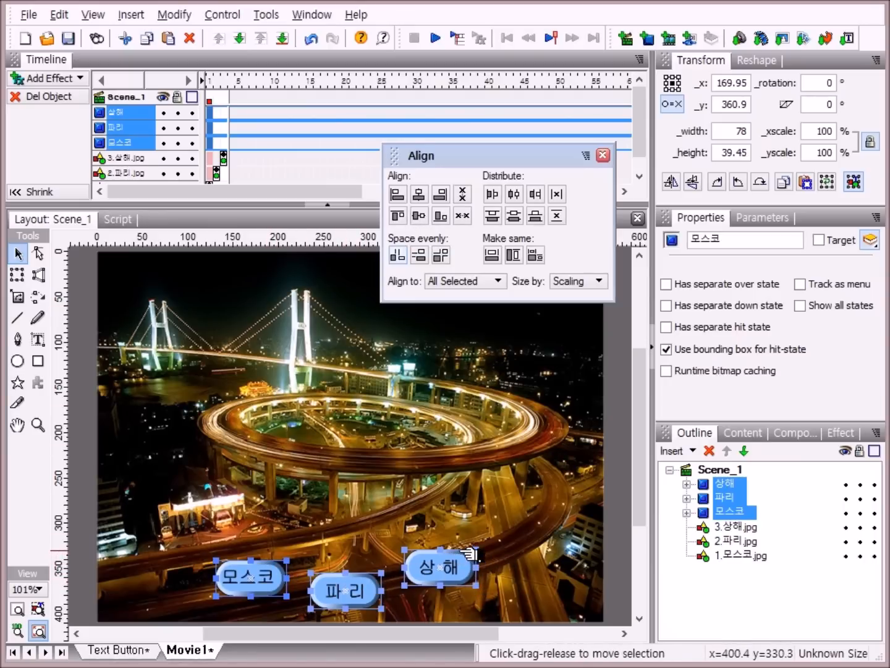
pyautogui.click(397, 215)
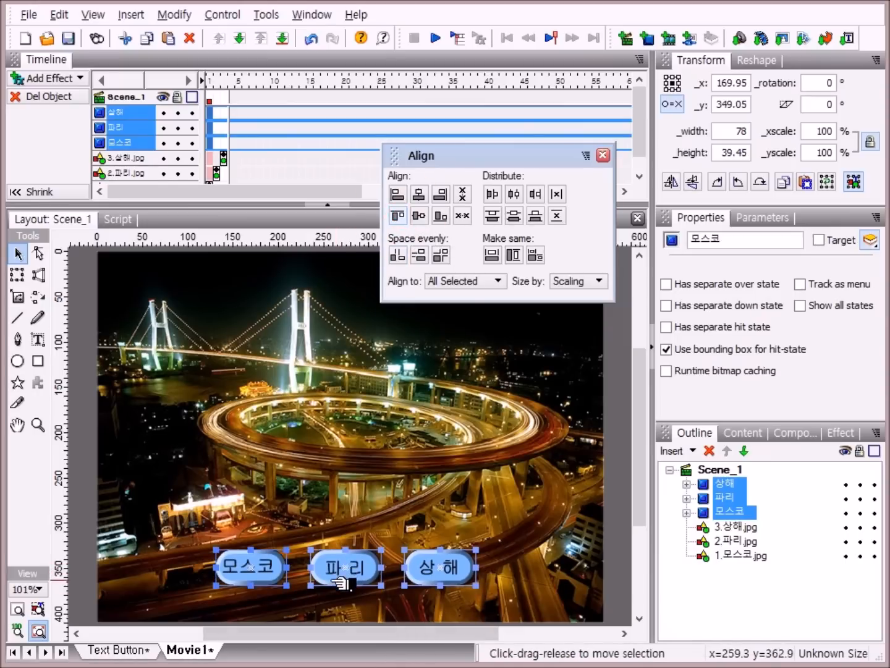
pyautogui.click(602, 156)
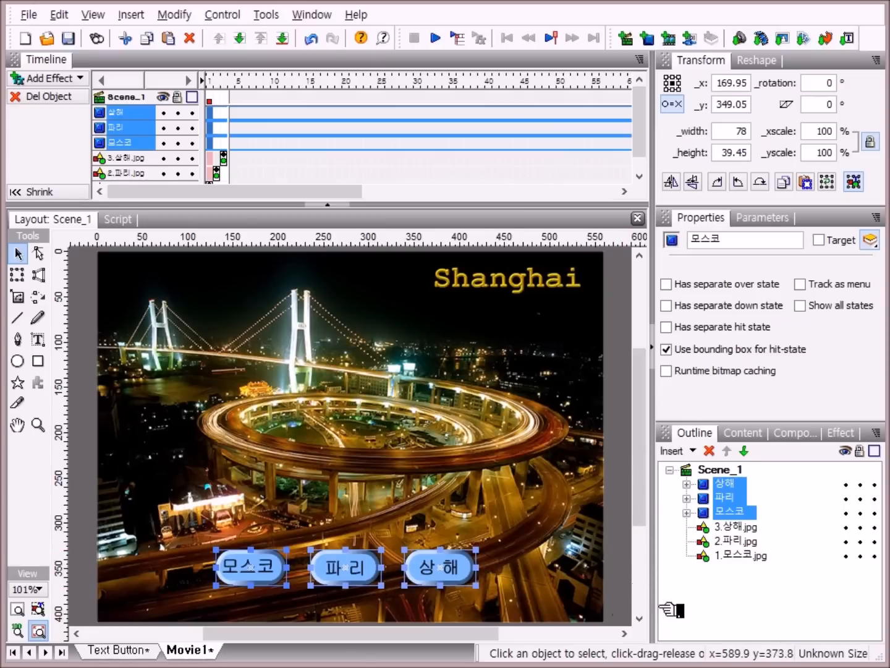
pyautogui.moveTo(471, 569); pyautogui.dragTo(489, 600)
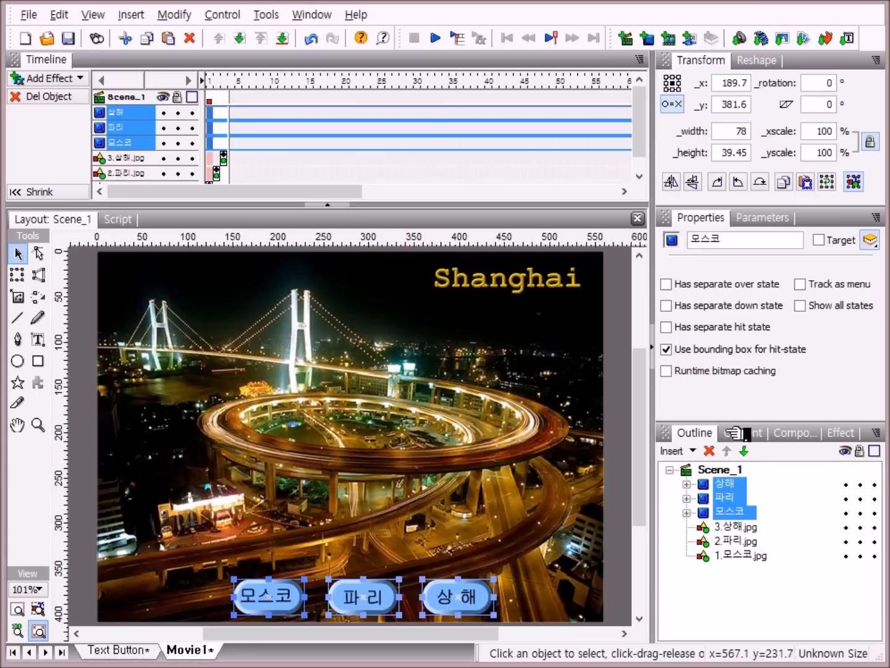
# Step: Add an on (rollOver) button event to the 모스코 button's script
pyautogui.click(731, 512)
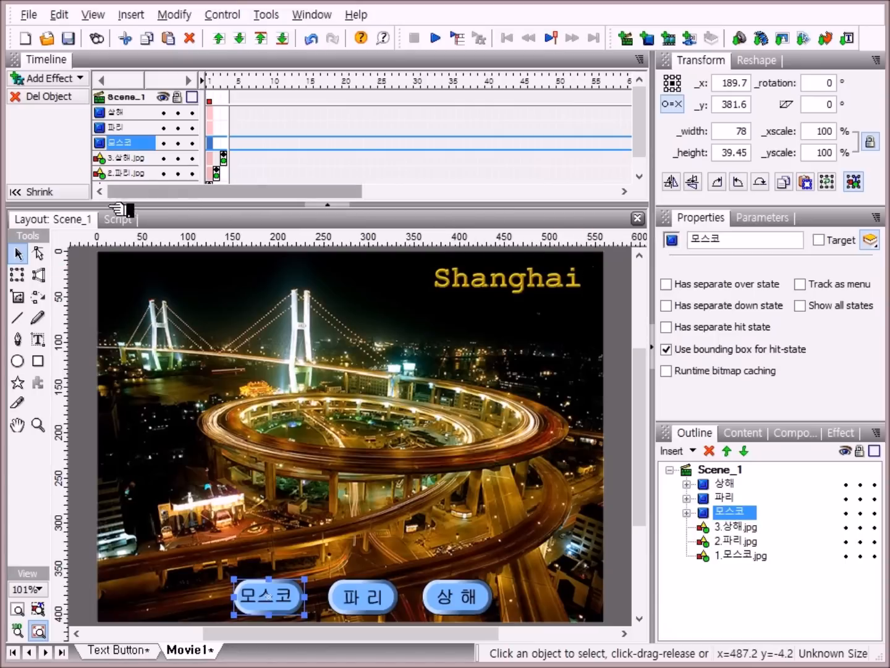
pyautogui.click(141, 219)
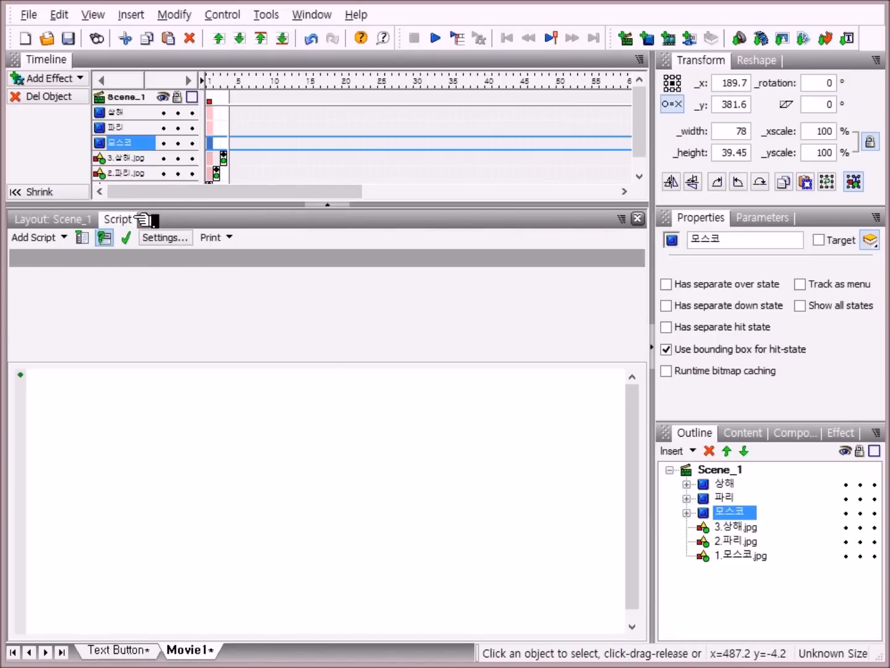
pyautogui.click(63, 237)
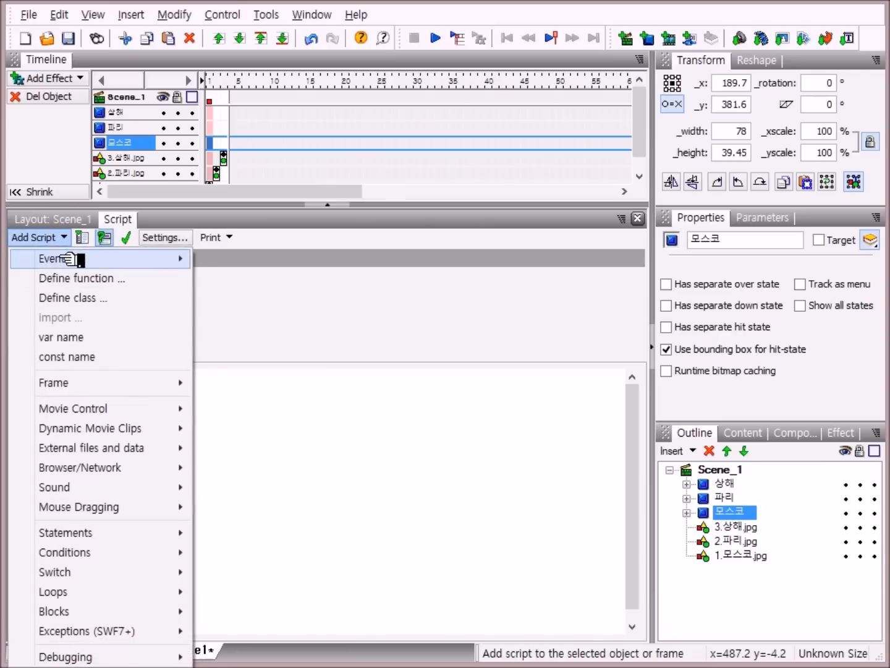
pyautogui.click(59, 258)
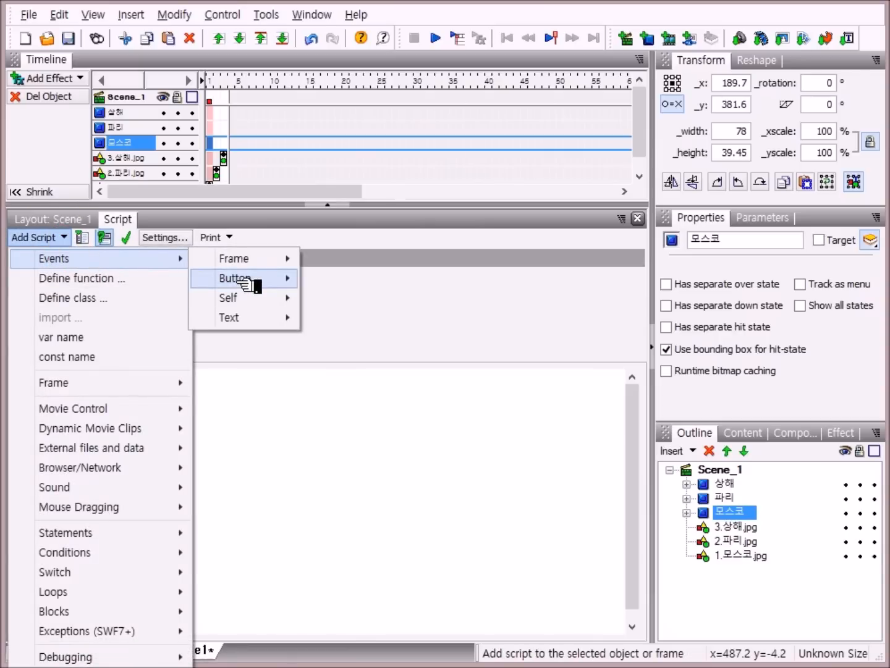
pyautogui.moveTo(254, 281)
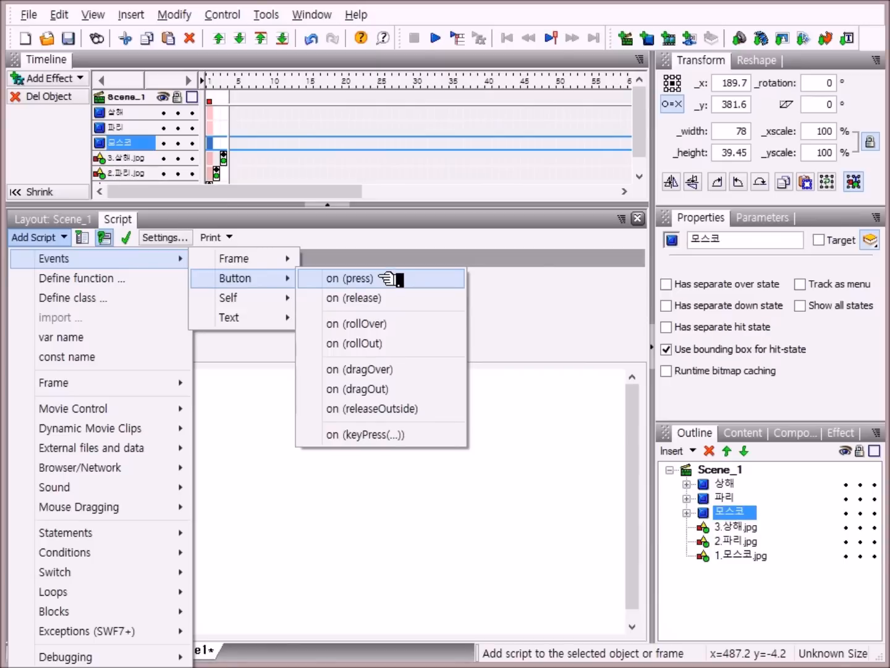
pyautogui.click(371, 324)
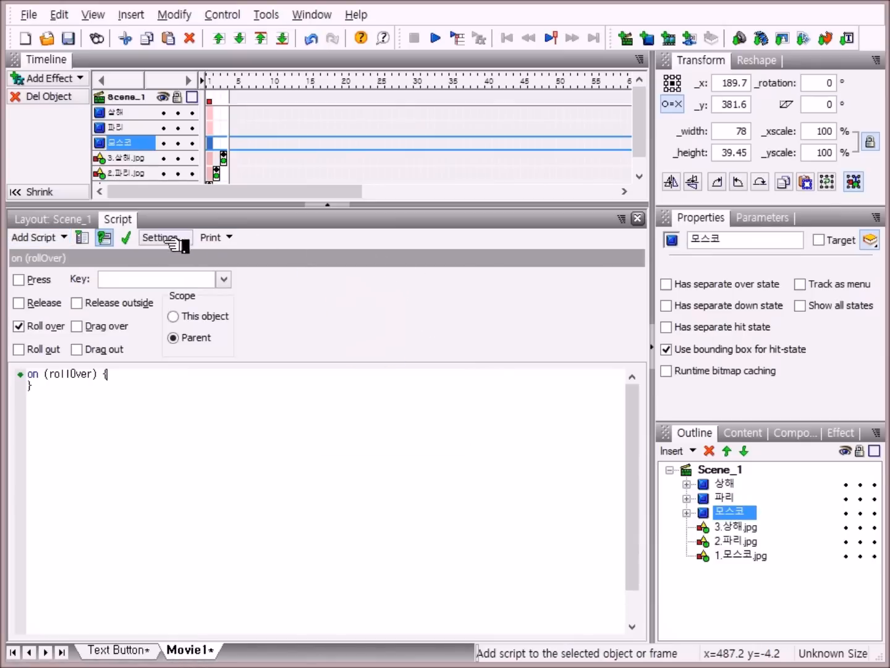
# Step: Add gotoAndStop(1) inside the 모스코 button's rollOver event and check the script's syntax
pyautogui.click(60, 237)
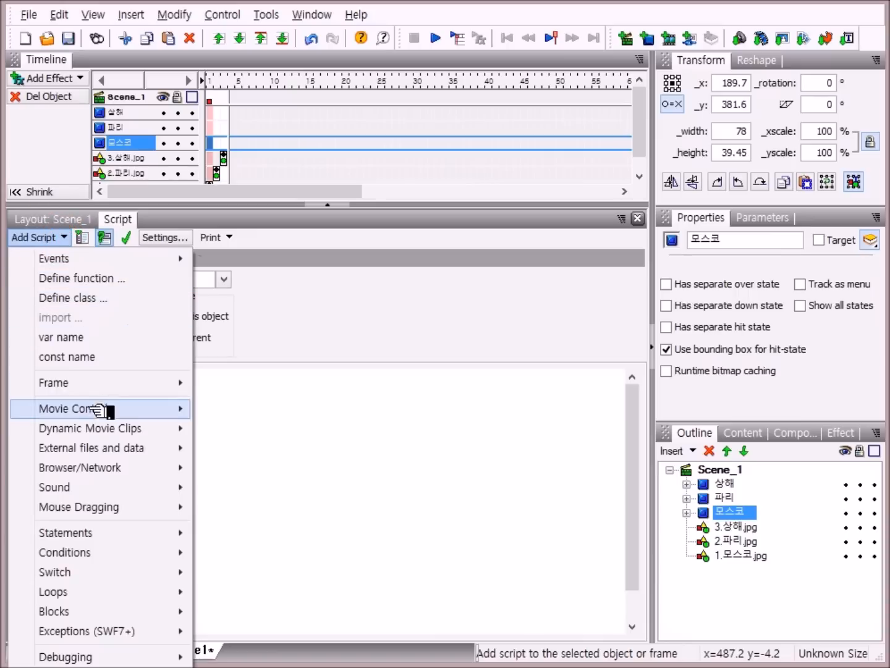
pyautogui.moveTo(109, 411)
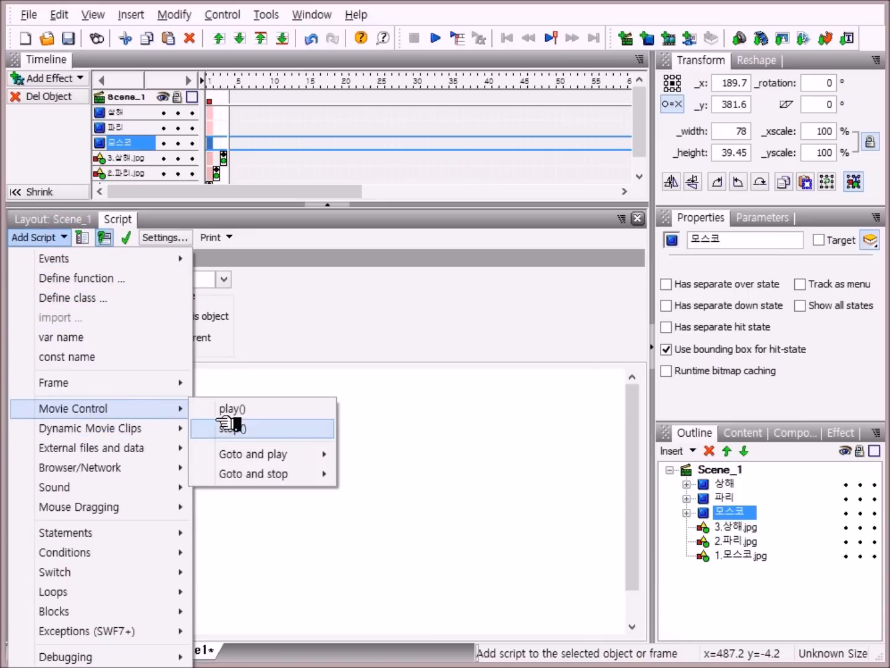
pyautogui.moveTo(278, 479)
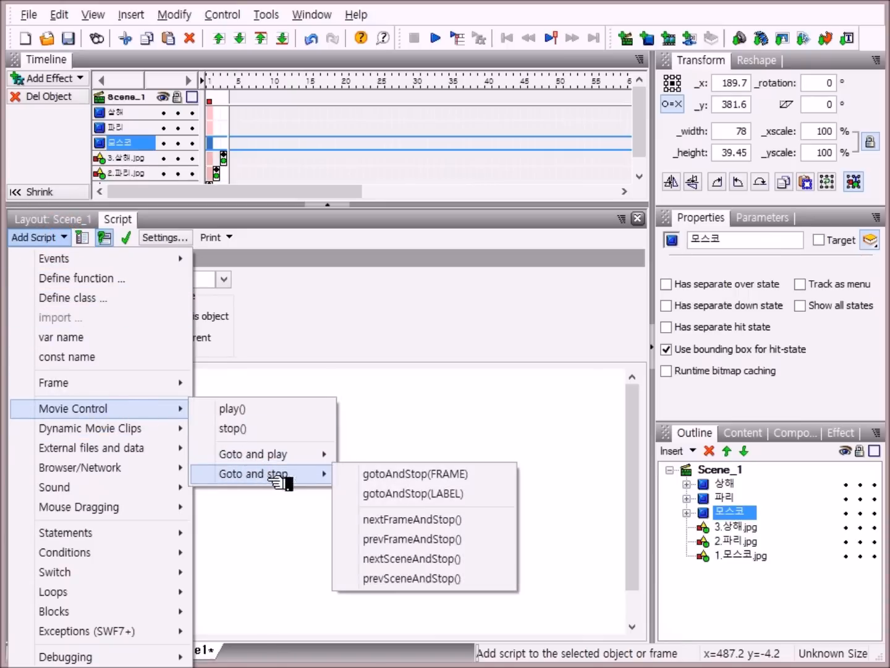
pyautogui.click(461, 477)
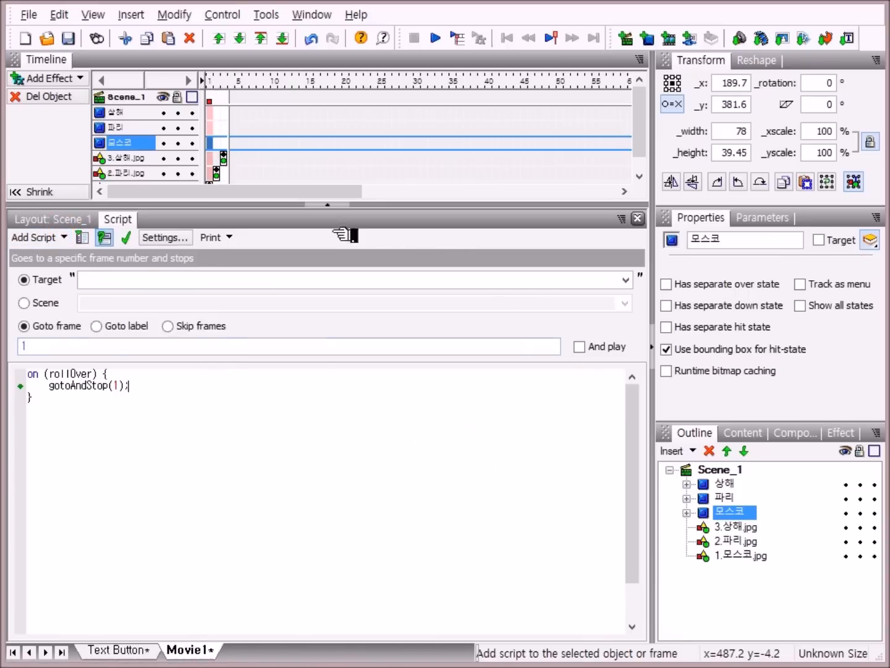
pyautogui.click(50, 347)
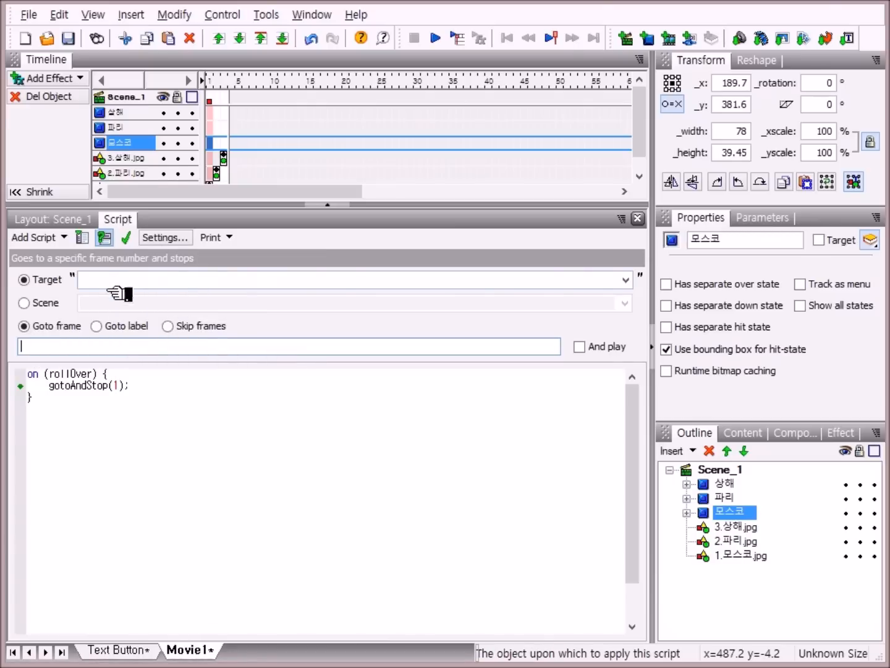
pyautogui.click(61, 342)
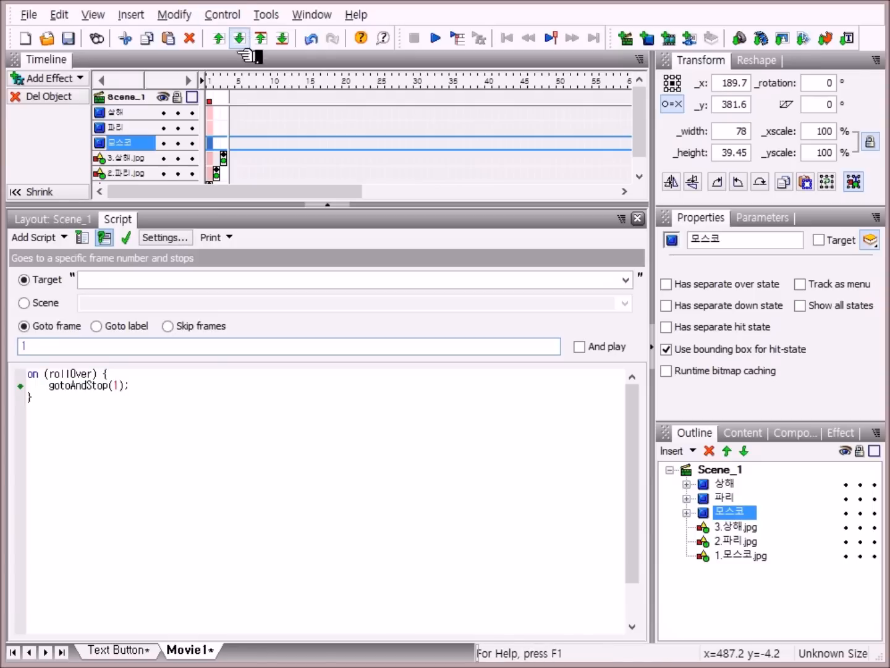
pyautogui.click(127, 238)
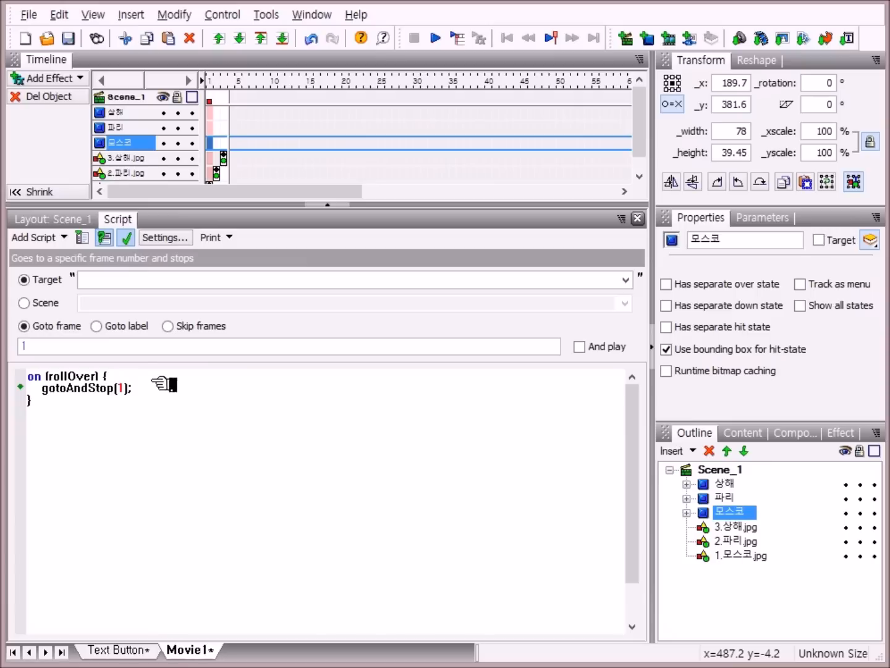
# Step: Add an on (rollOver) button event to the 파리 button's script
pyautogui.click(726, 497)
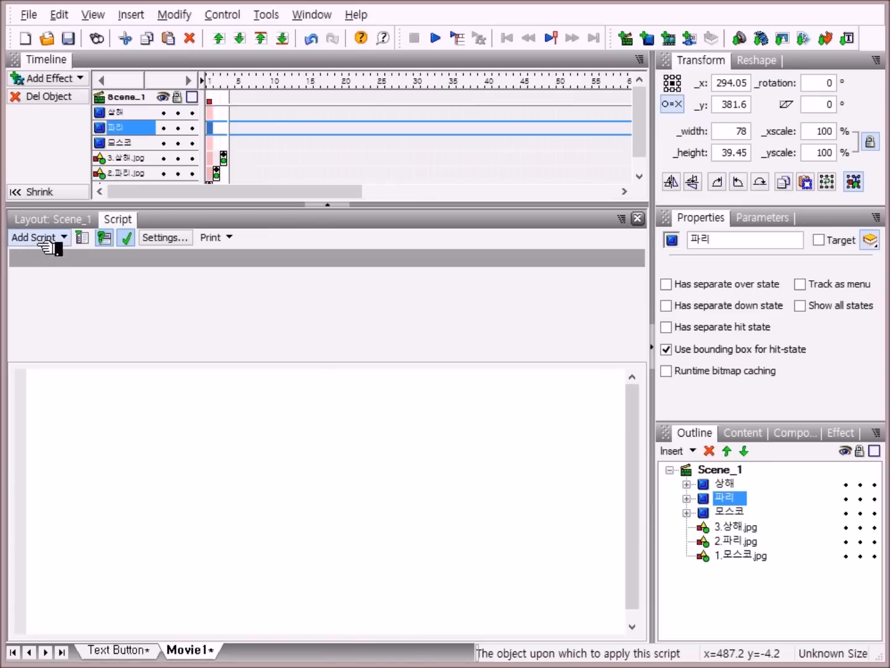
pyautogui.click(74, 239)
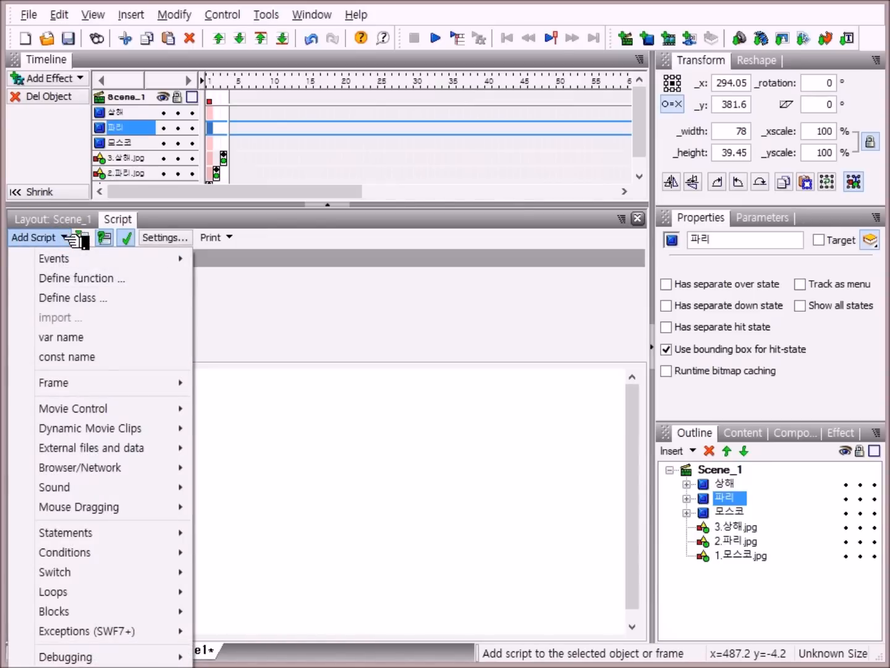
pyautogui.moveTo(74, 260)
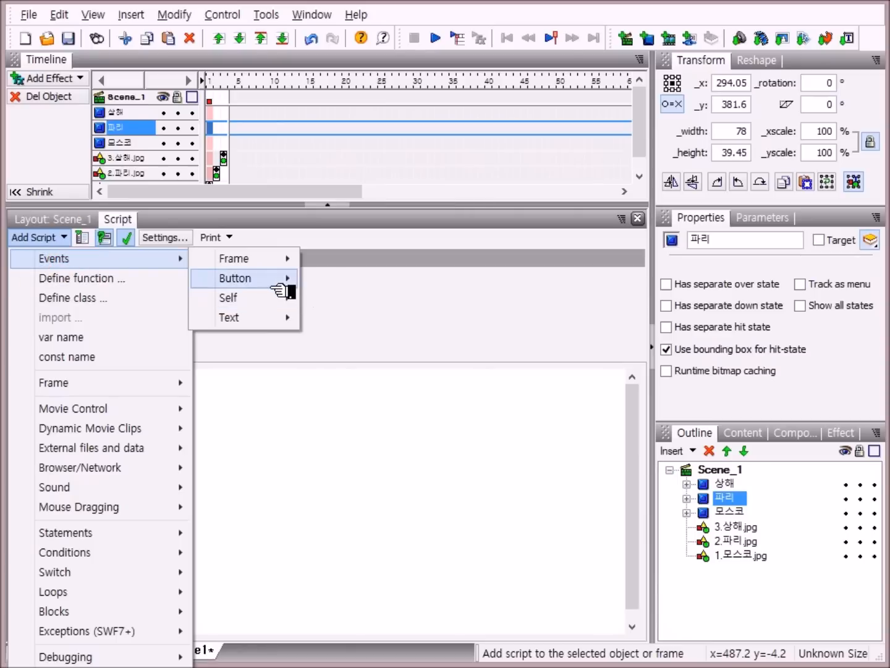
pyautogui.moveTo(275, 284)
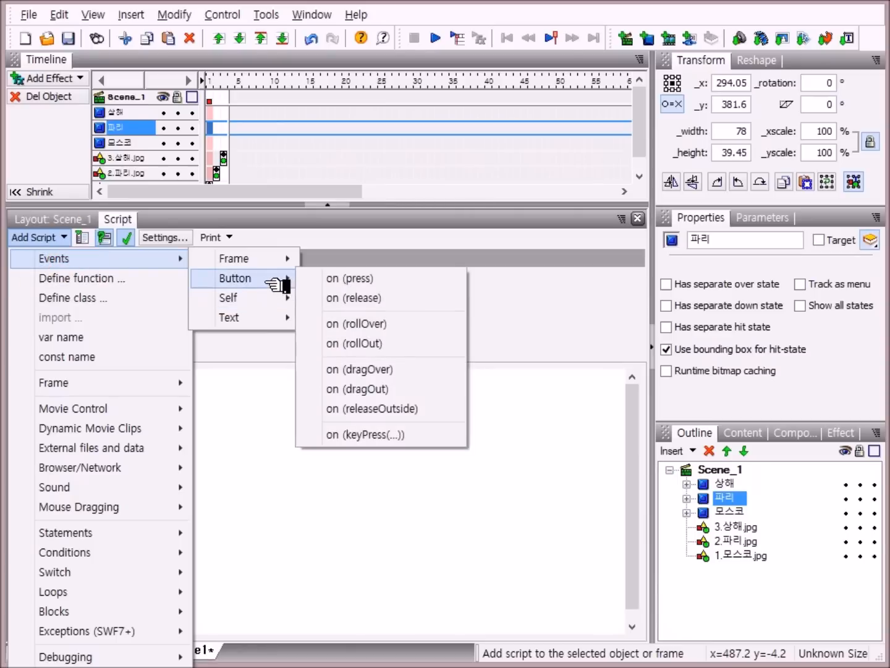
pyautogui.click(384, 324)
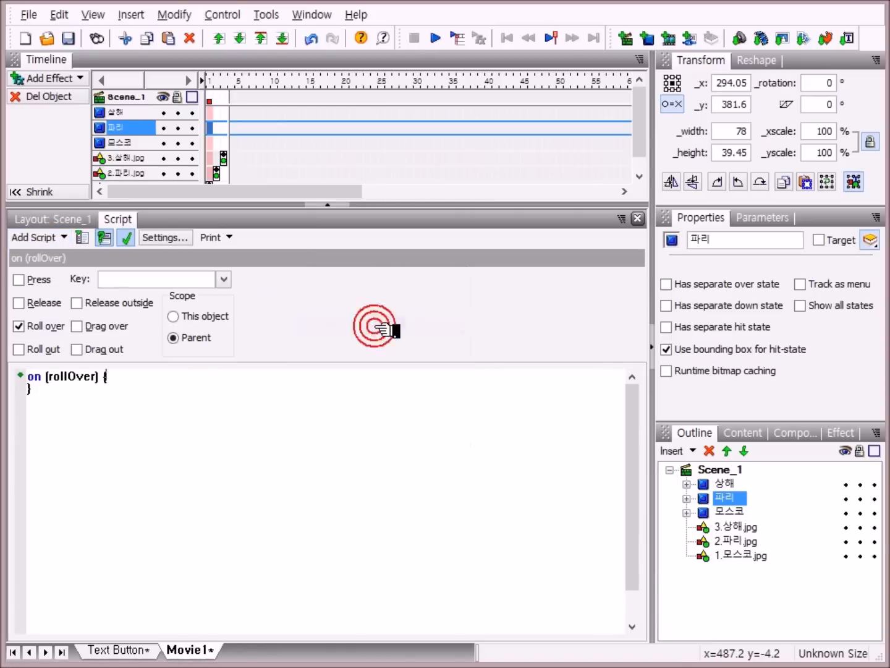
# Step: Add gotoAndStop(2) inside the 파리 button's rollOver event and check the script's syntax
pyautogui.click(59, 237)
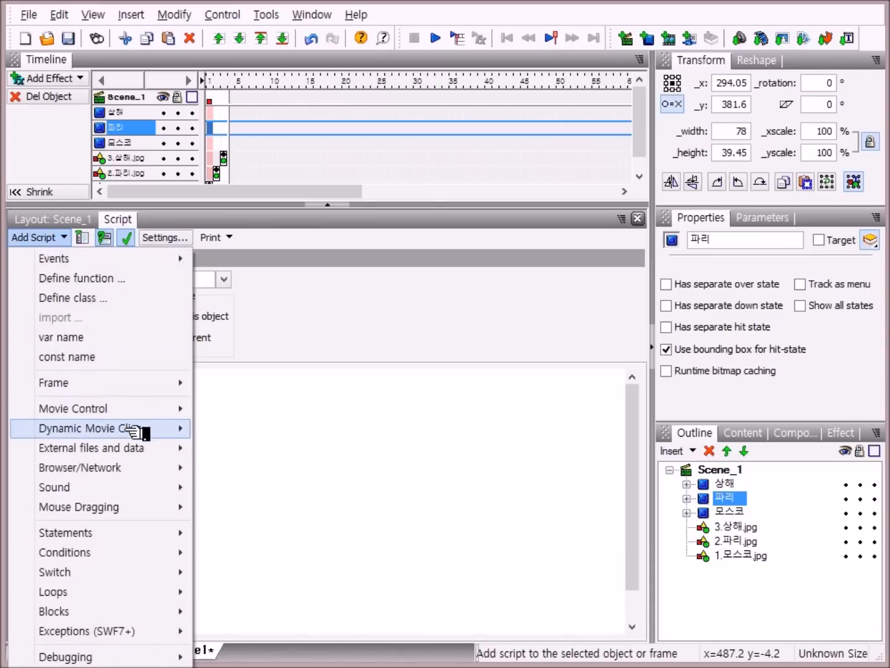
pyautogui.moveTo(127, 408)
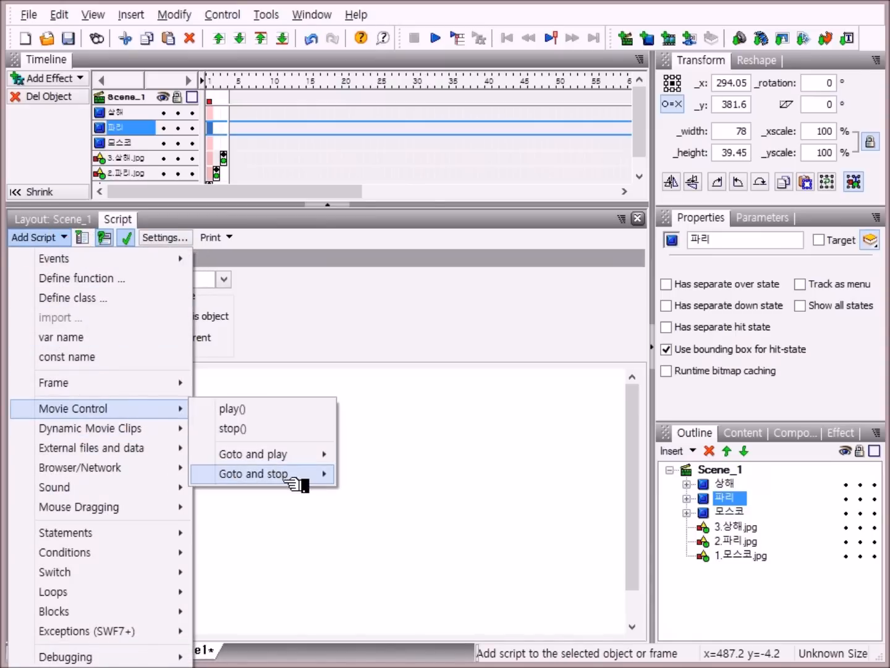
pyautogui.moveTo(287, 476)
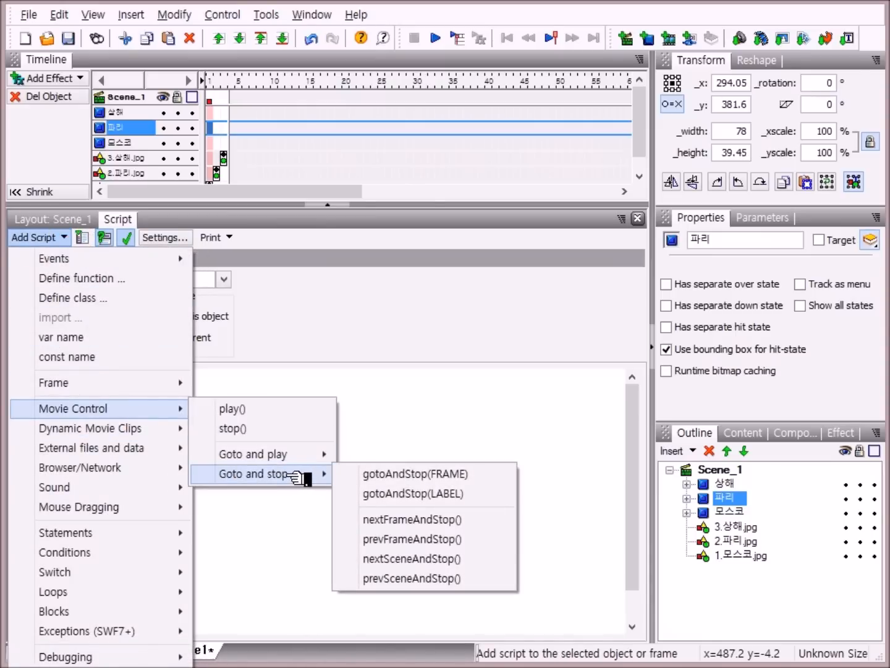
pyautogui.click(433, 474)
pyautogui.click(59, 346)
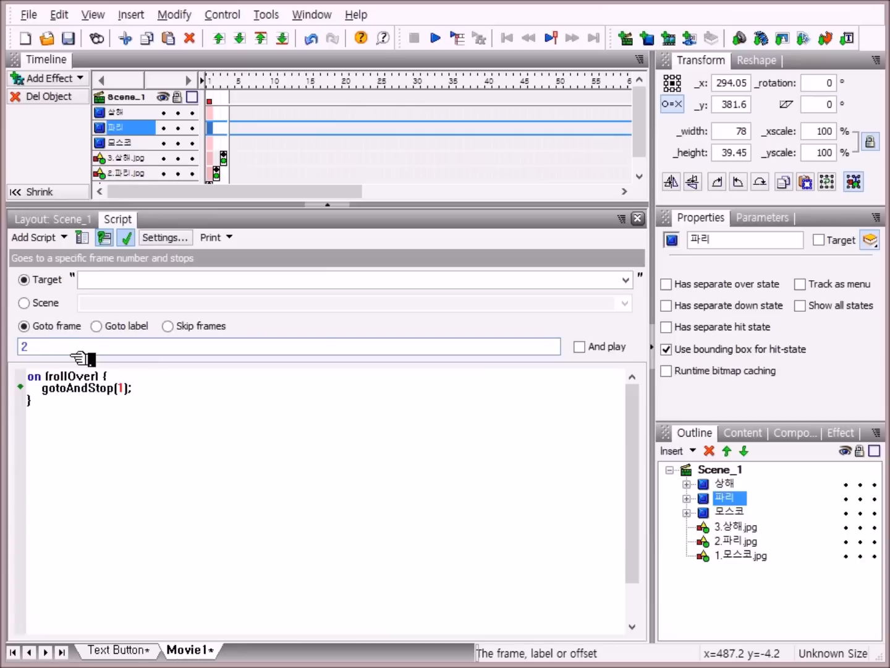
pyautogui.click(131, 240)
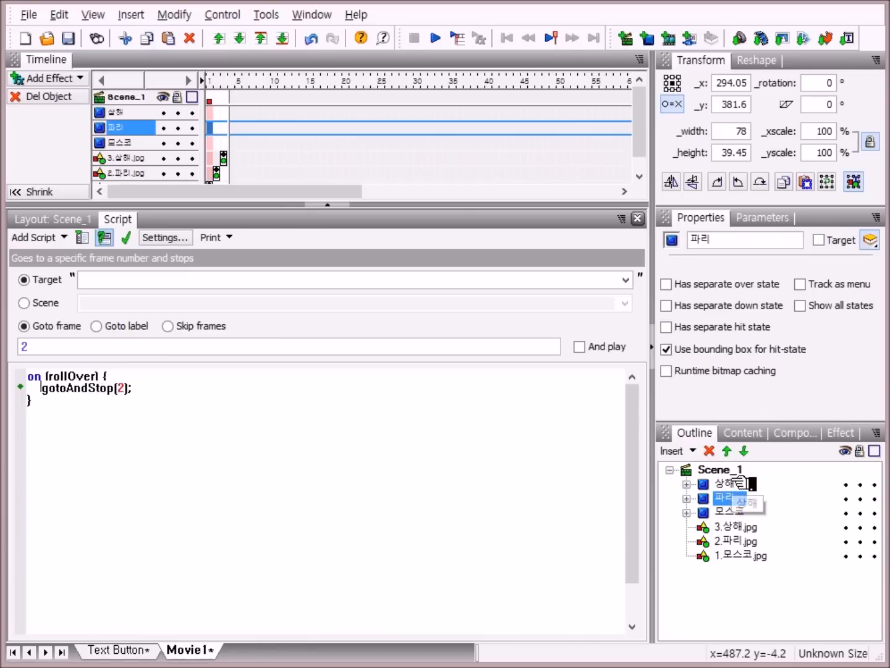
# Step: Add an on (rollOver) button event to the 상해 button's script
pyautogui.click(719, 486)
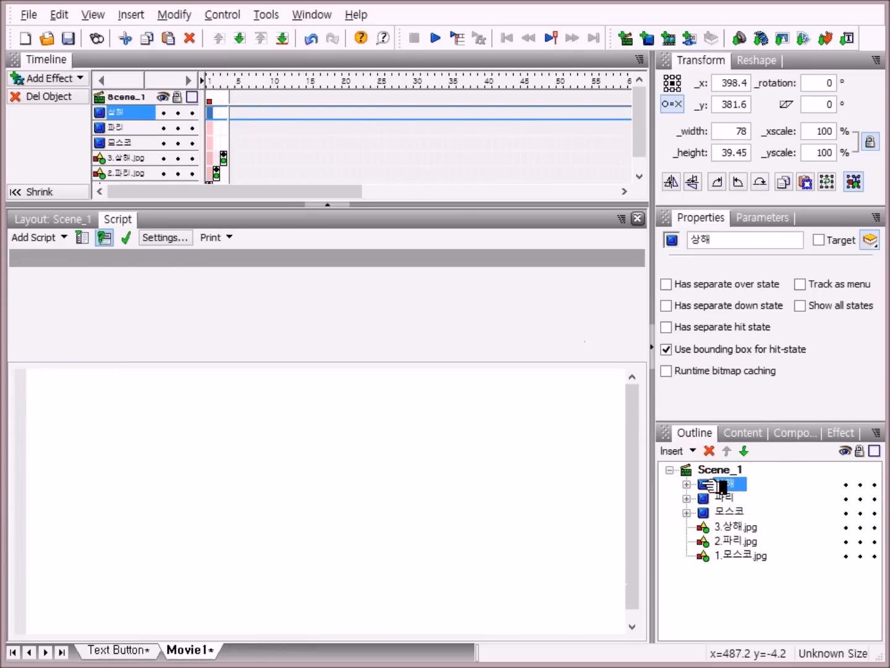
pyautogui.click(78, 238)
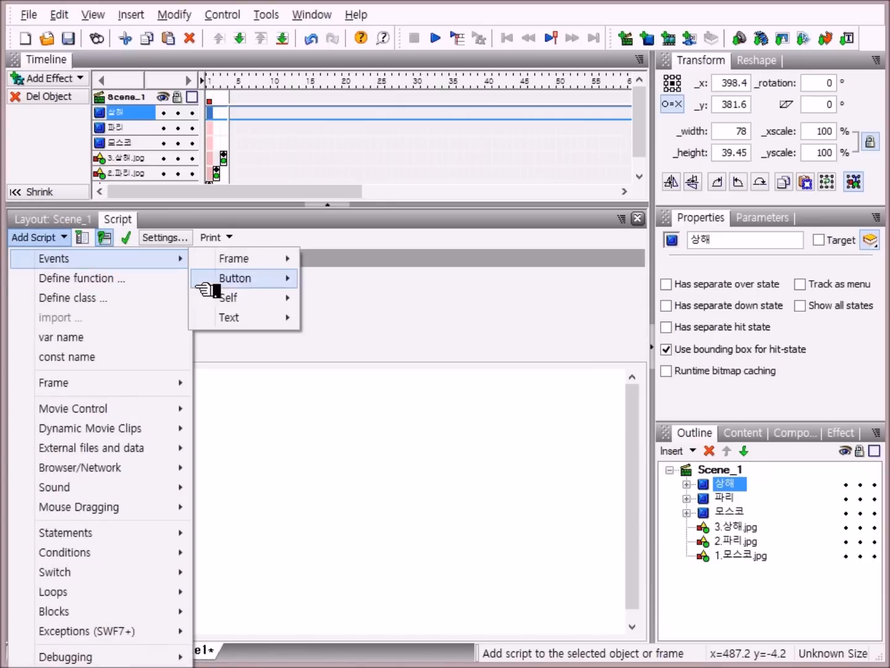
pyautogui.moveTo(213, 279)
pyautogui.click(403, 332)
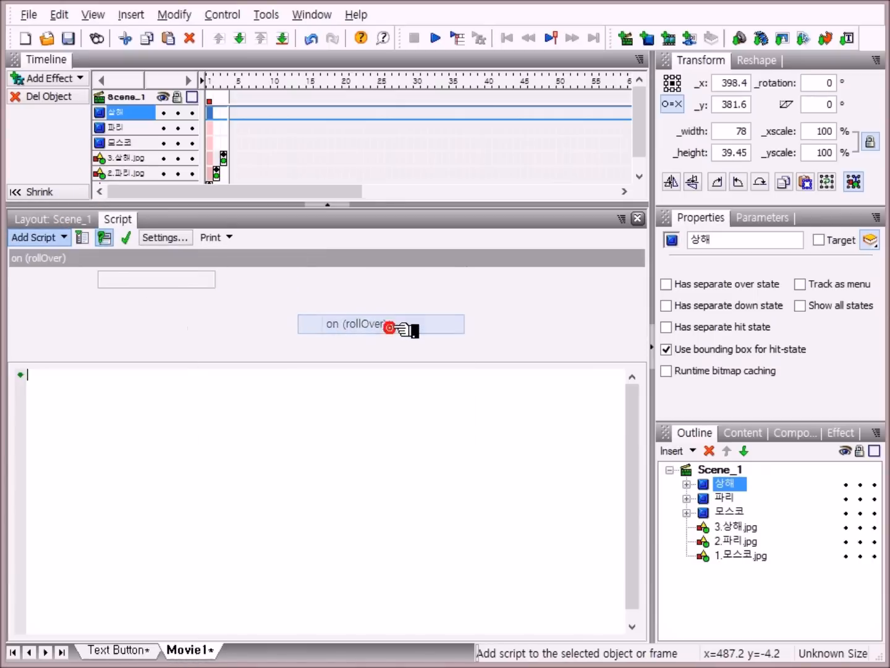
# Step: Add gotoAndStop(3) inside the 상해 button's rollOver event and check the script's syntax
pyautogui.click(61, 237)
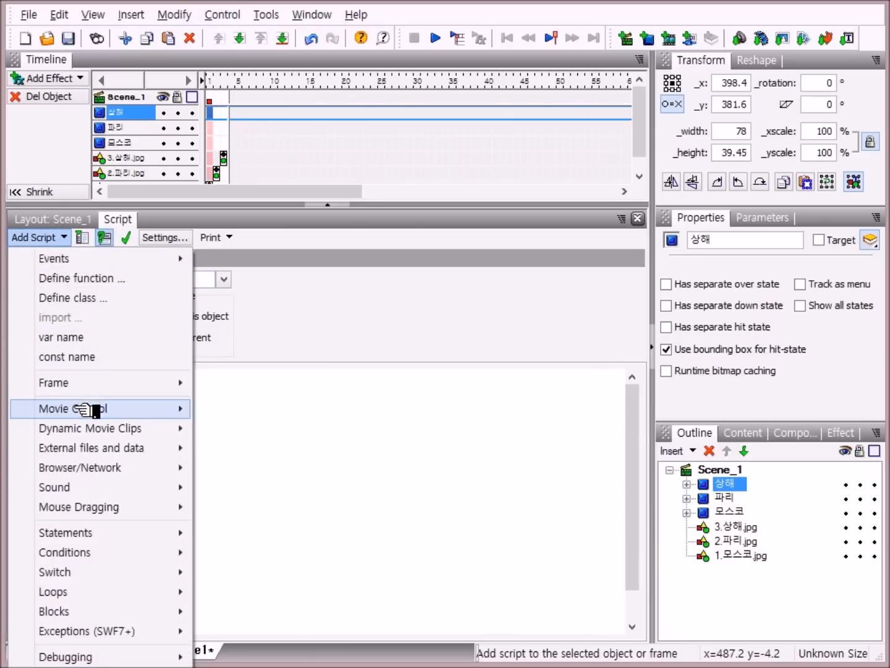
pyautogui.moveTo(81, 409)
pyautogui.moveTo(307, 483)
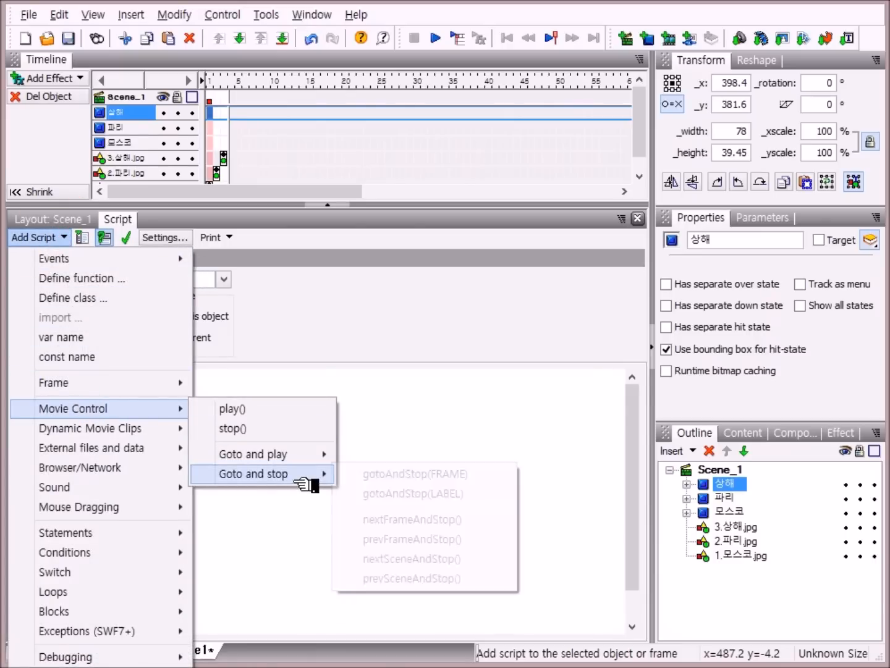
pyautogui.click(473, 480)
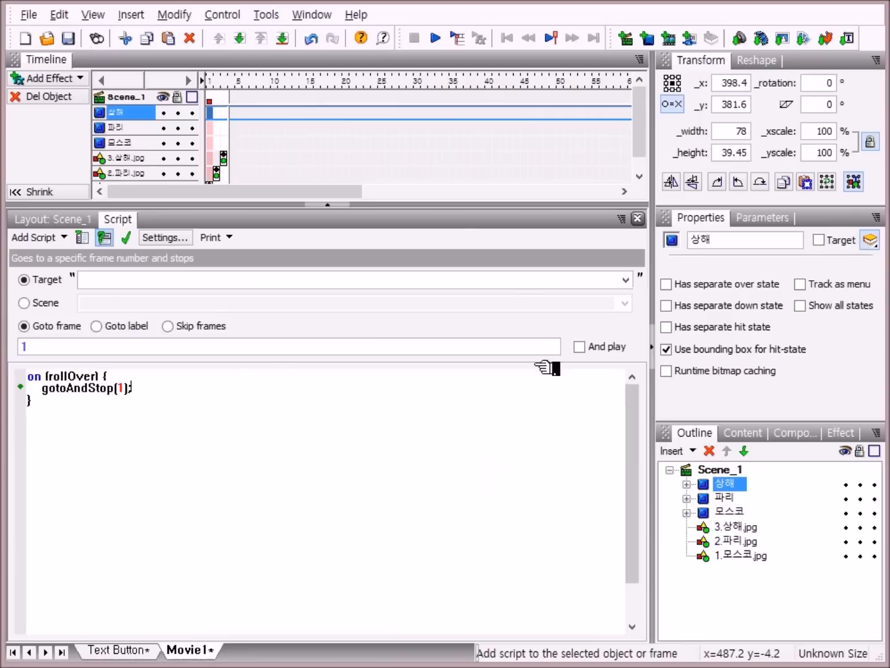
pyautogui.click(35, 344)
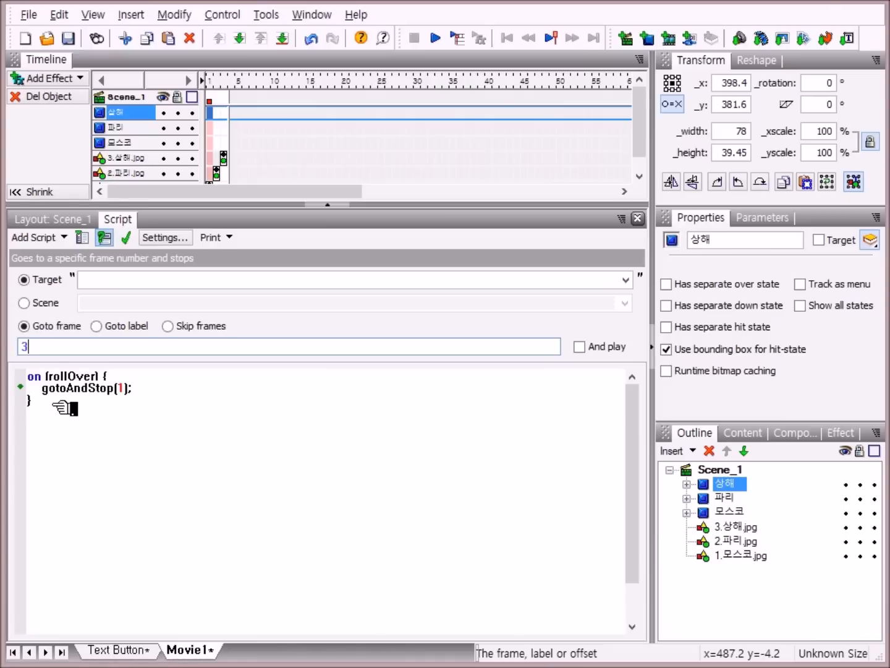
pyautogui.click(126, 238)
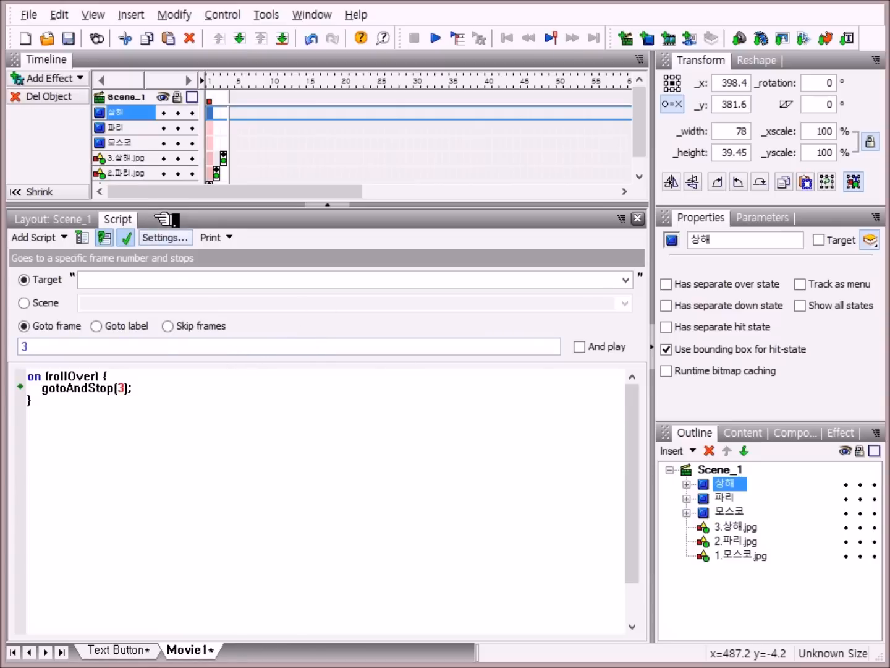
# Step: Play the movie in the layout and test the roll-over image switching of the 파리, 모스코 and 상해 buttons
pyautogui.click(74, 219)
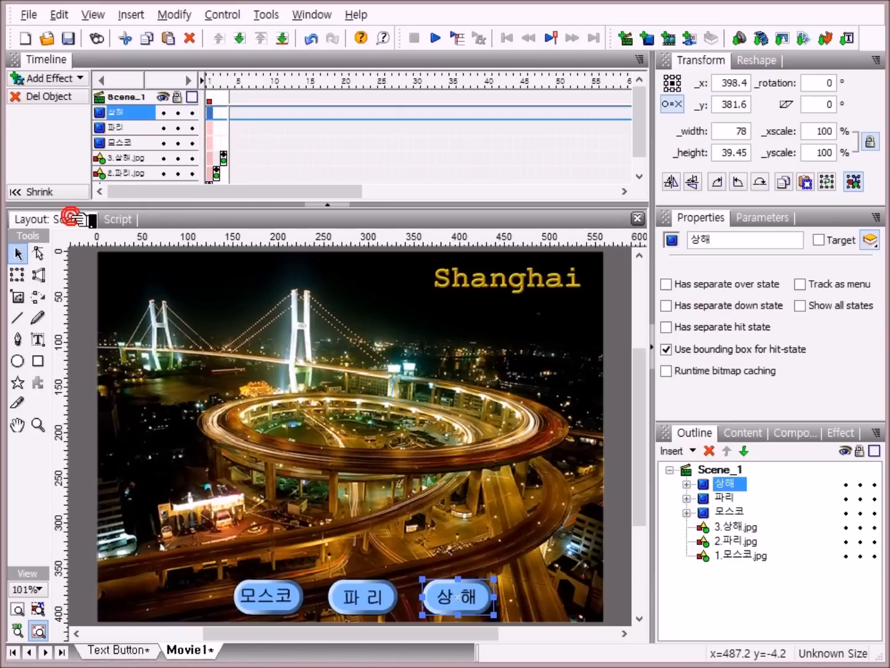
pyautogui.click(430, 37)
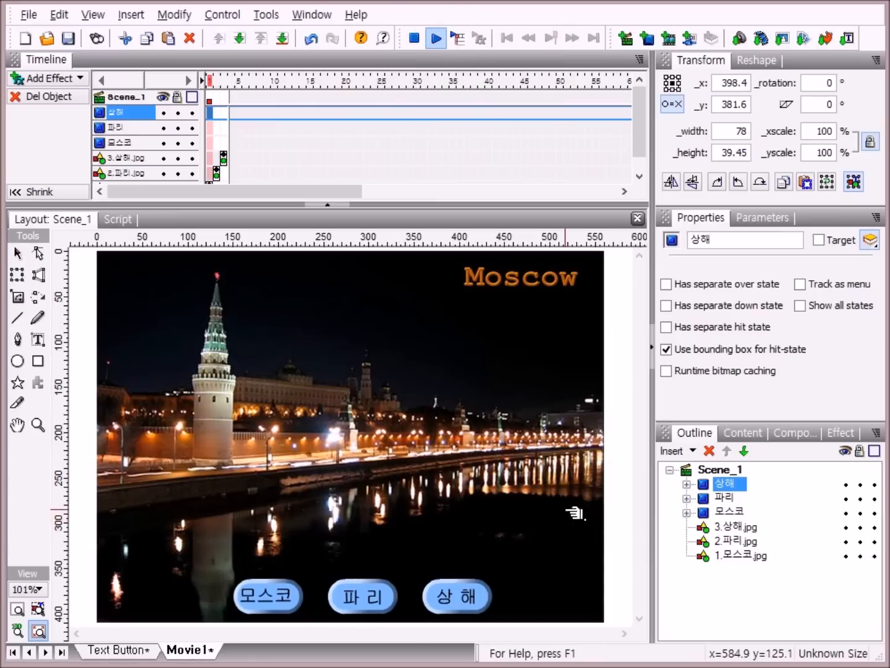
pyautogui.click(378, 595)
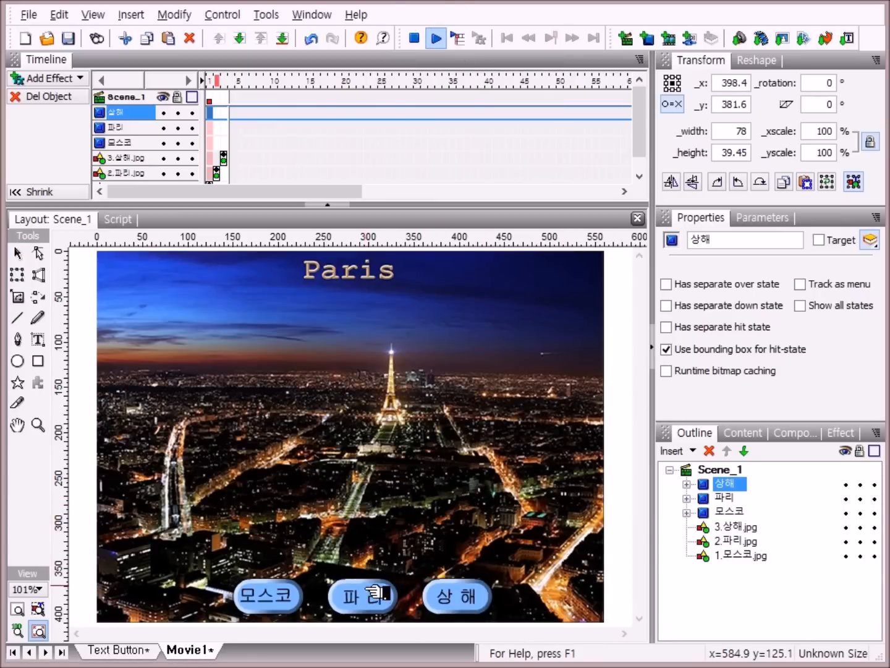
pyautogui.click(281, 591)
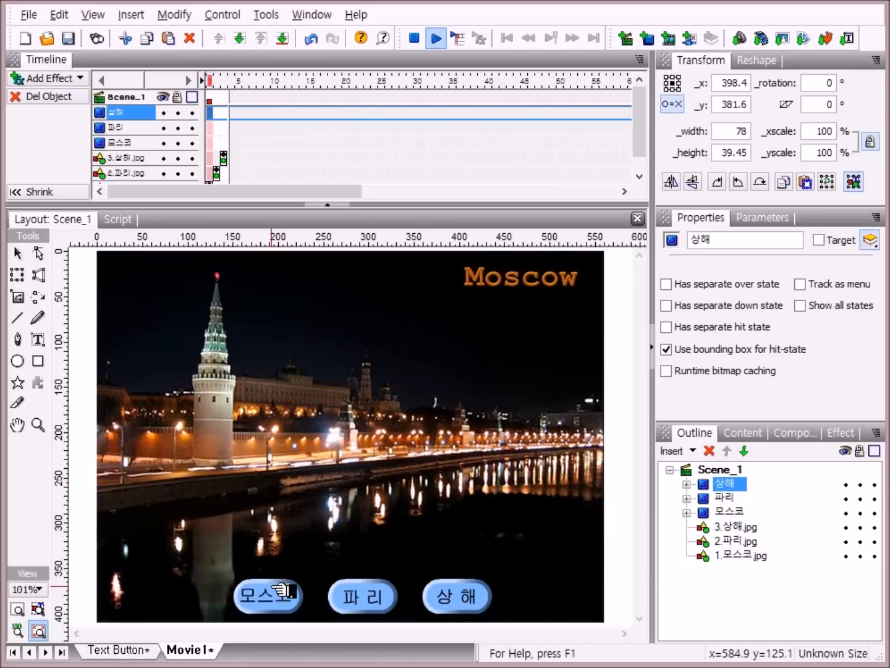
pyautogui.click(457, 589)
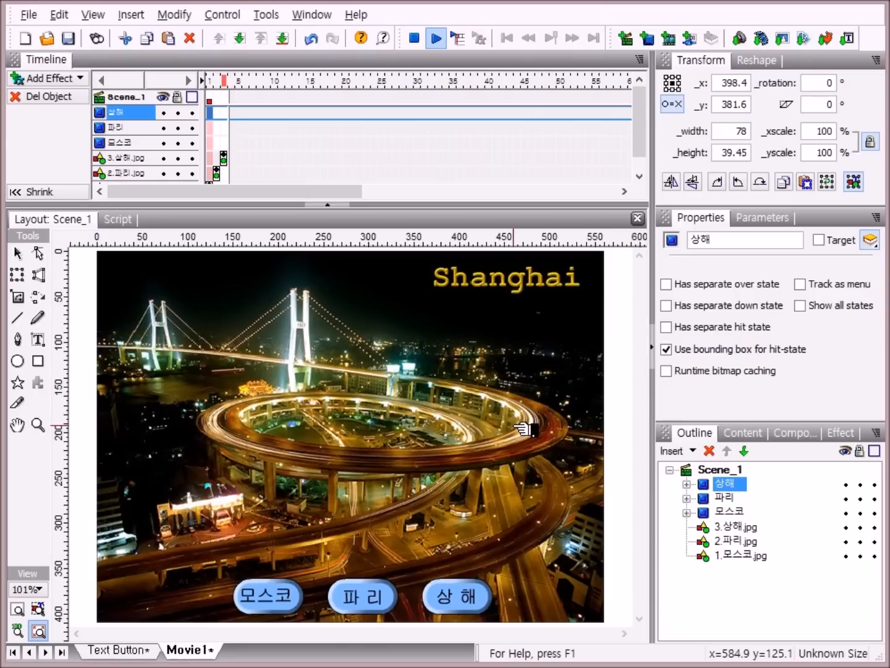
pyautogui.click(268, 597)
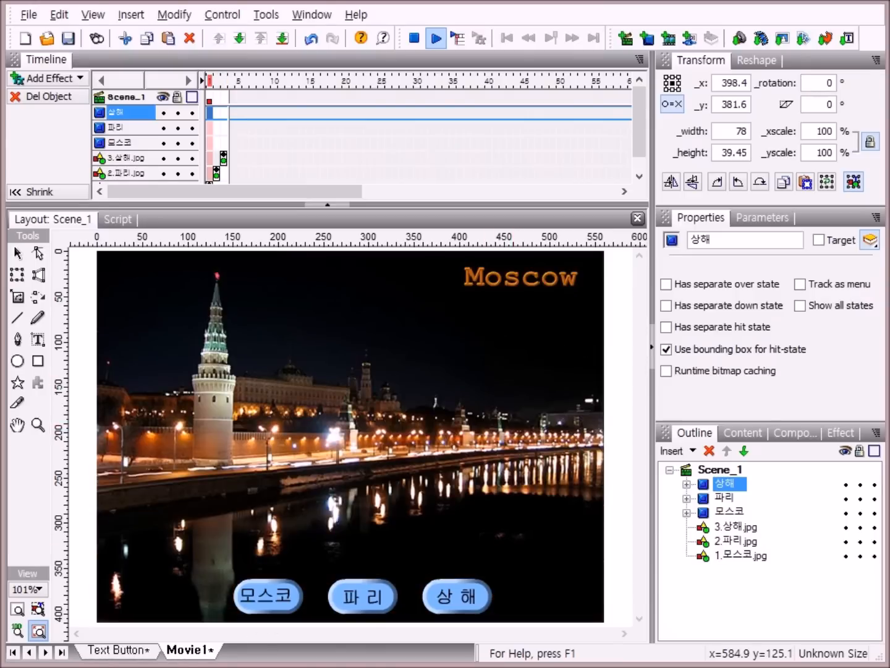